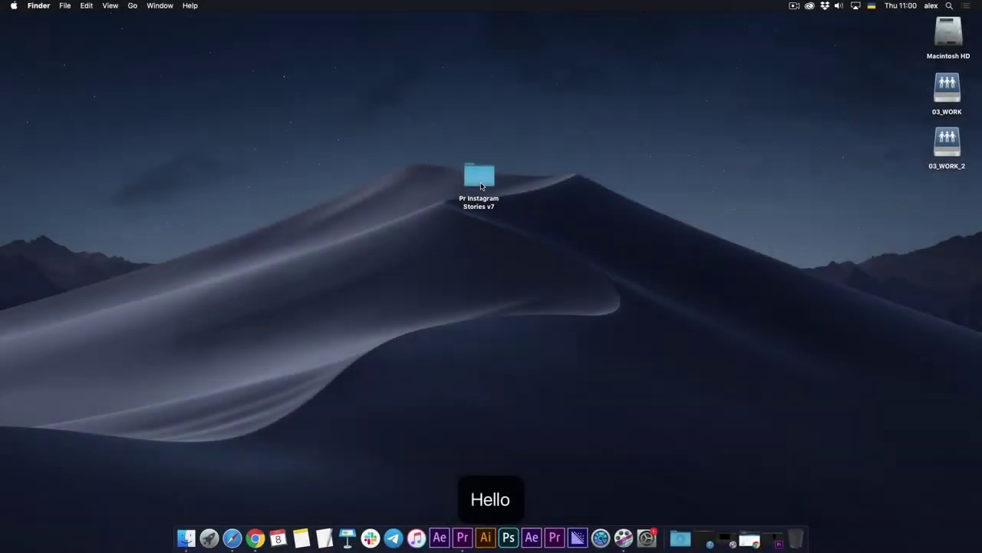
Find Instagram Stories v7.install.ev in Finder's 03 For Premiere Pro folder, then return to Premiere Pro.
left_click(480, 183)
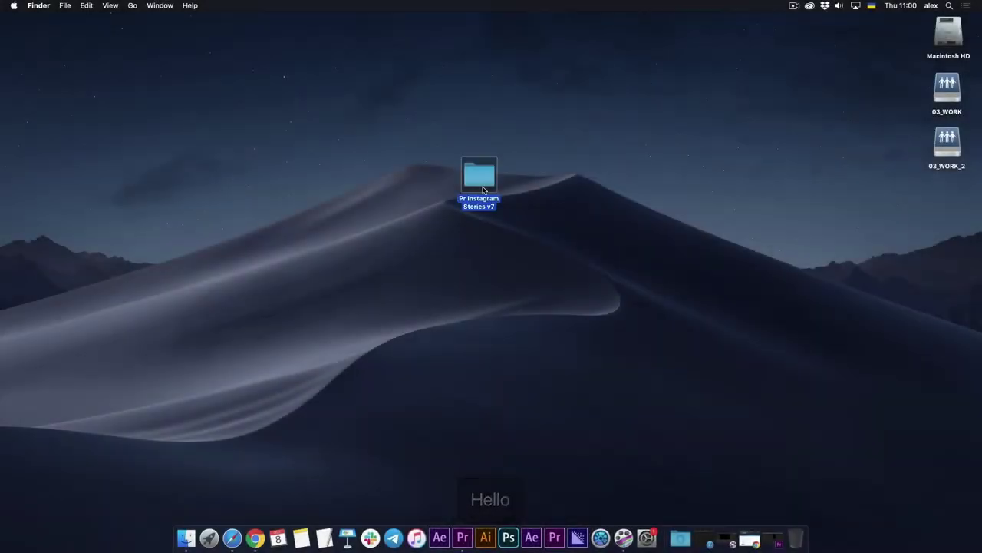
double_click(479, 181)
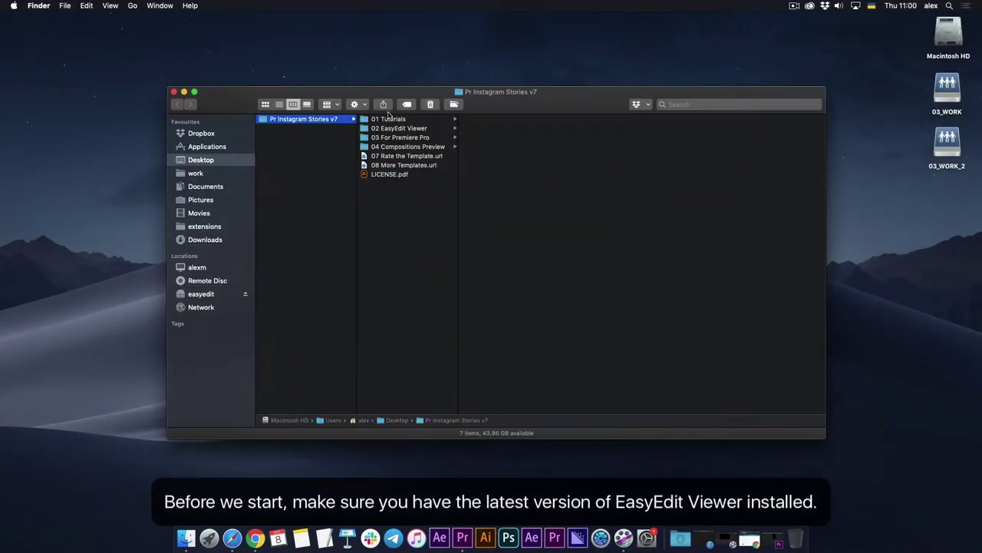
left_click_drag(384, 88, 376, 90)
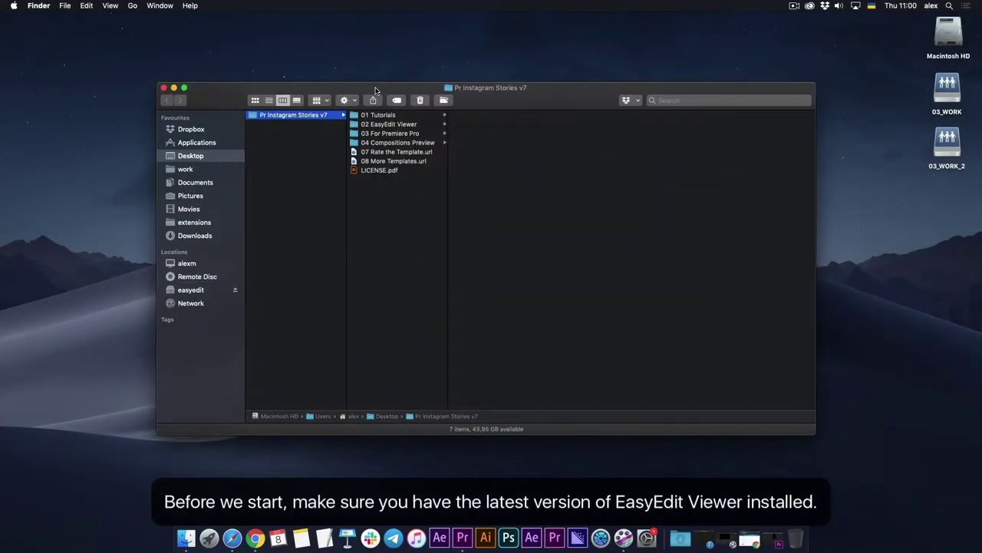
left_click(388, 126)
left_click(481, 116)
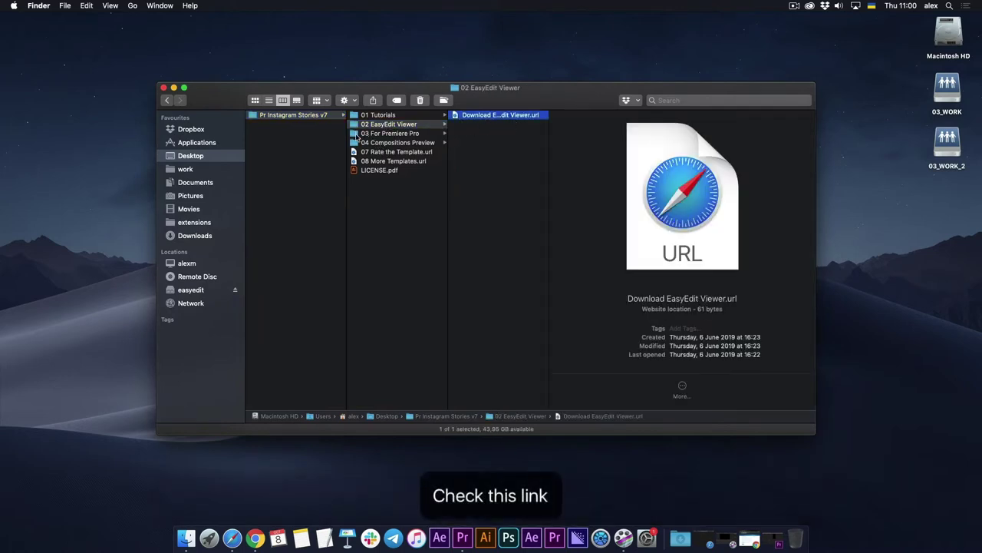
left_click(384, 133)
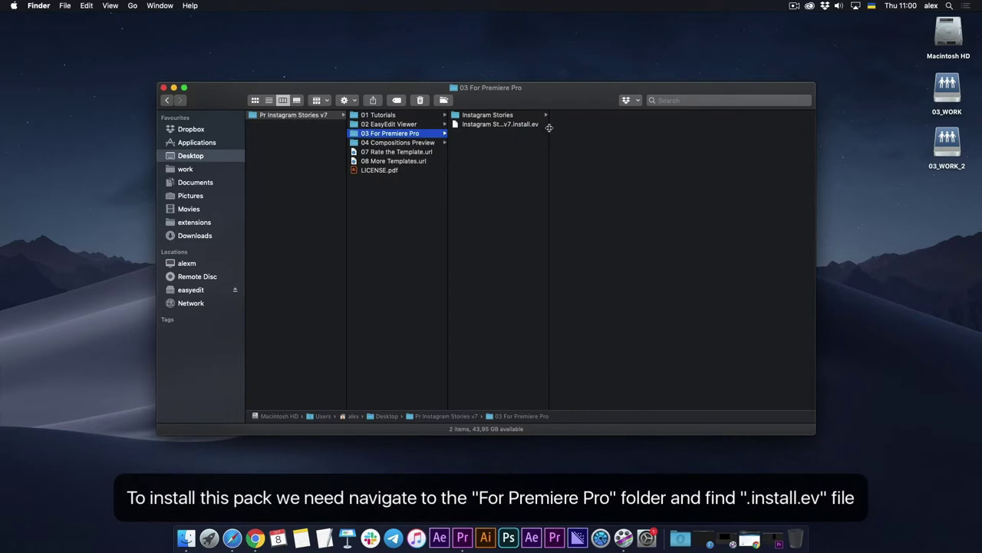
left_click(488, 124)
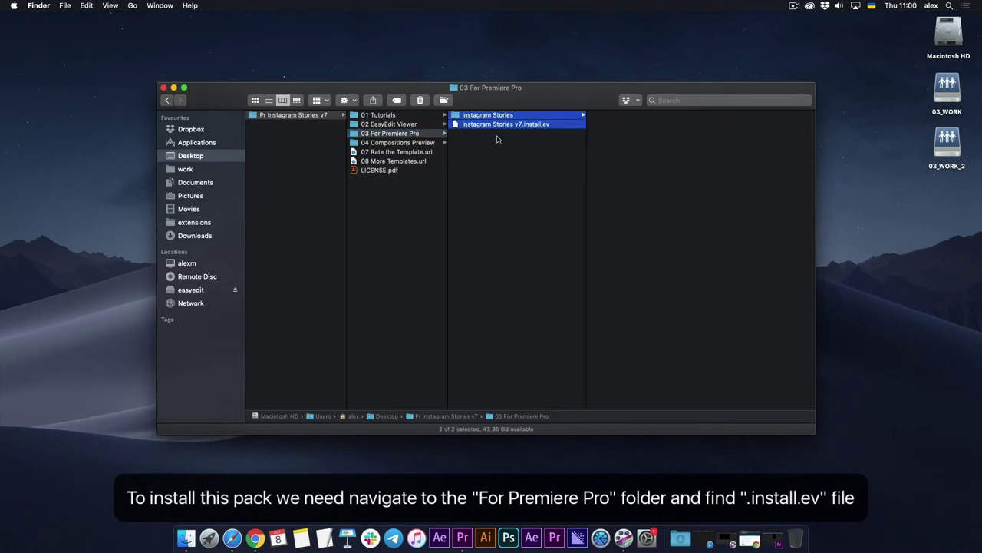
left_click(497, 139)
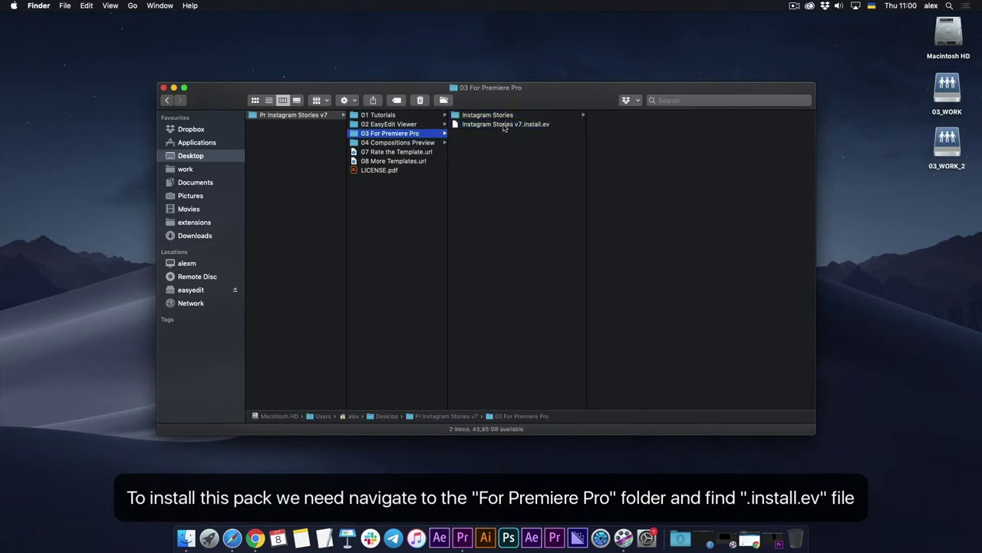
left_click(472, 541)
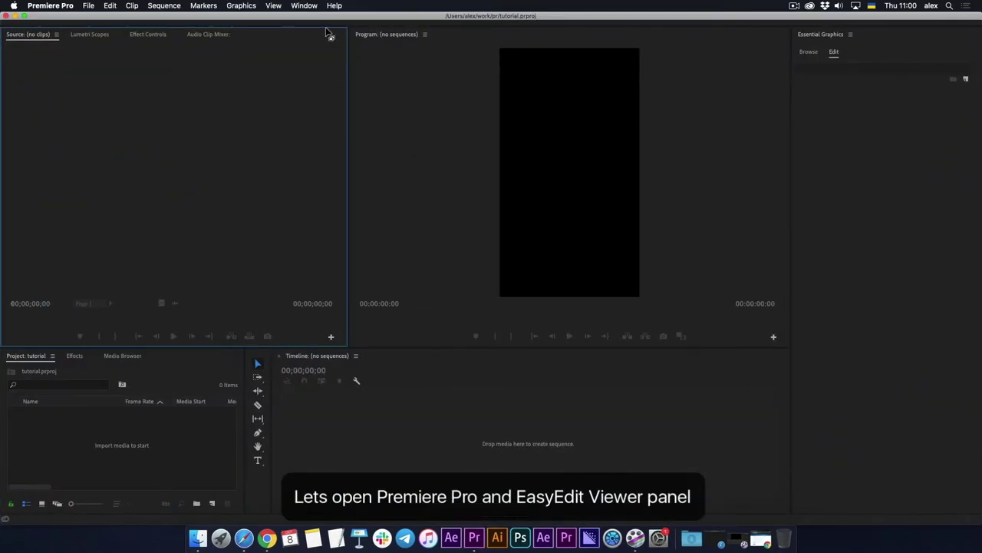
Open the EasyEdit Viewer panel from Window > Extensions.
left_click(306, 7)
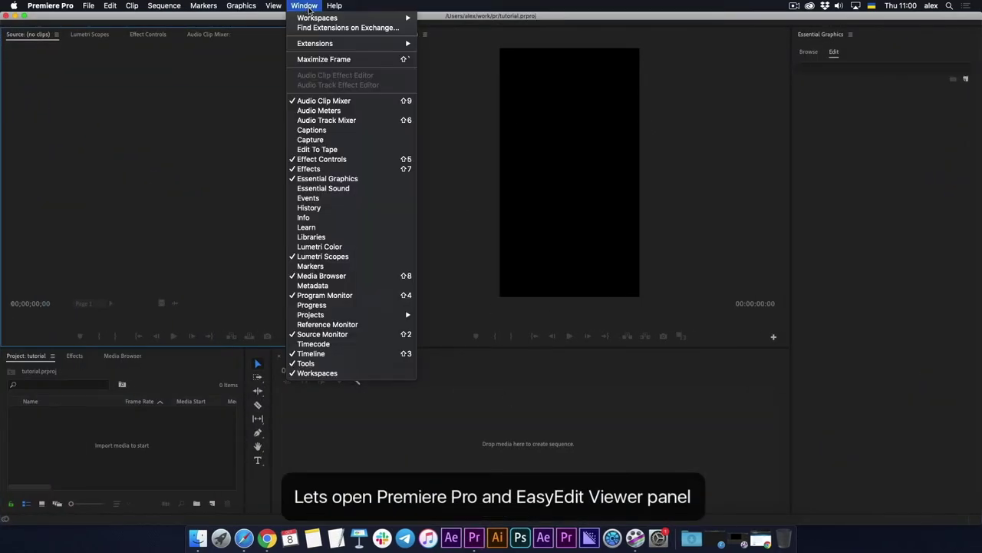
mouse_move(308, 46)
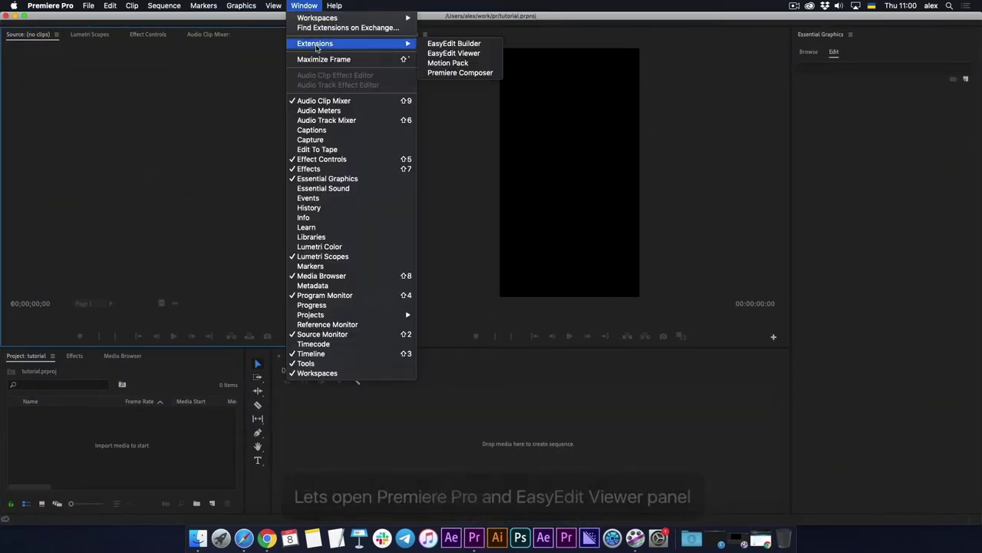
left_click(445, 54)
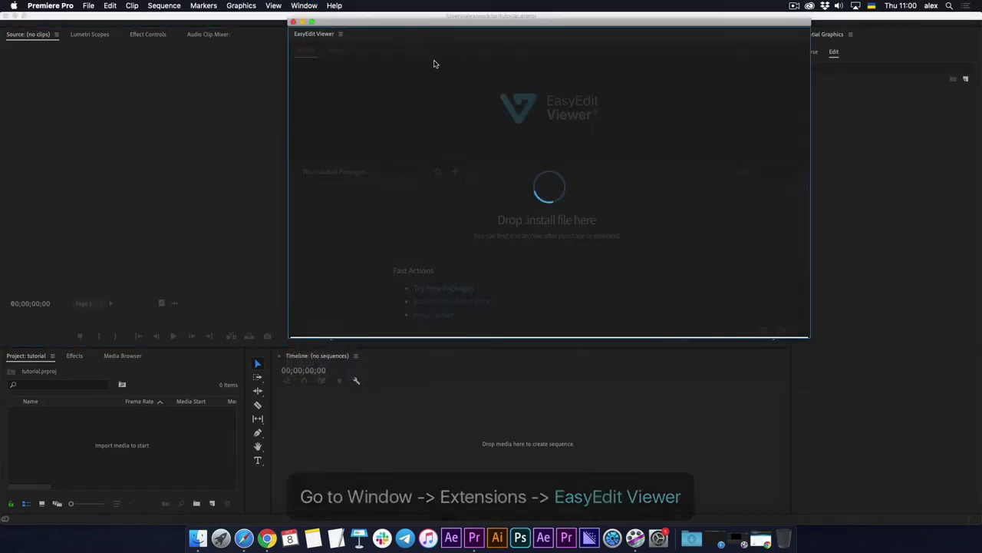
Dock EasyEdit Viewer beside Essential Graphics and widen the panel.
left_click_drag(809, 337, 649, 449)
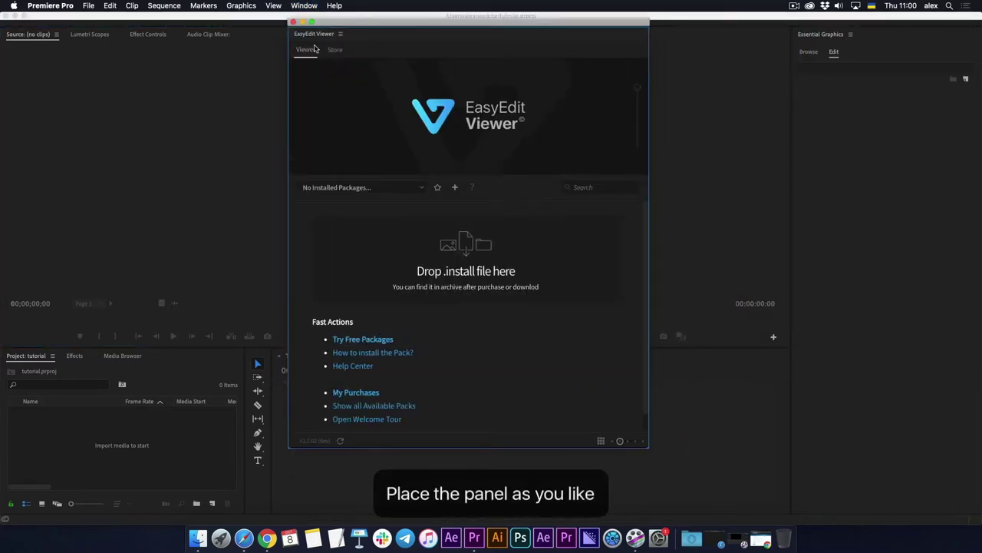
left_click_drag(313, 36, 861, 145)
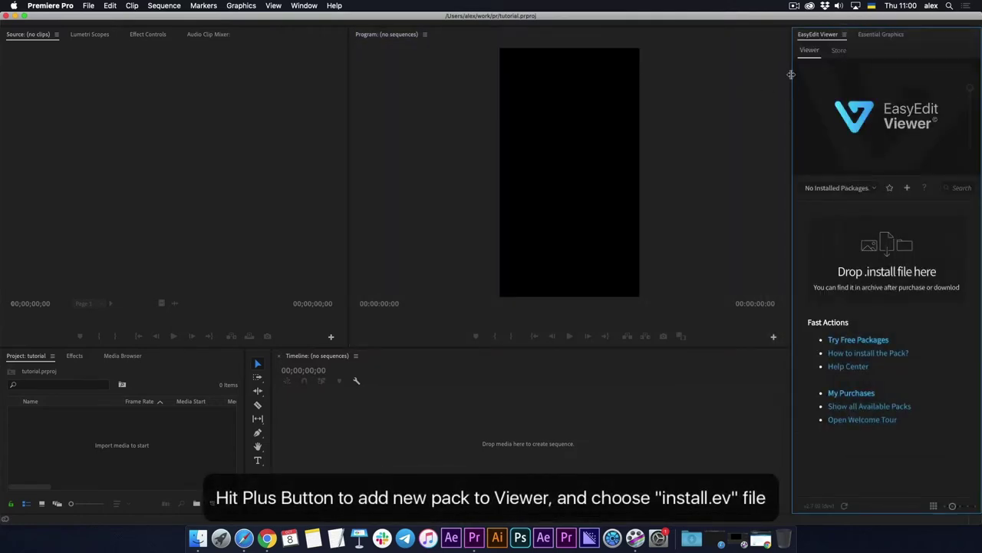
left_click_drag(792, 75, 664, 74)
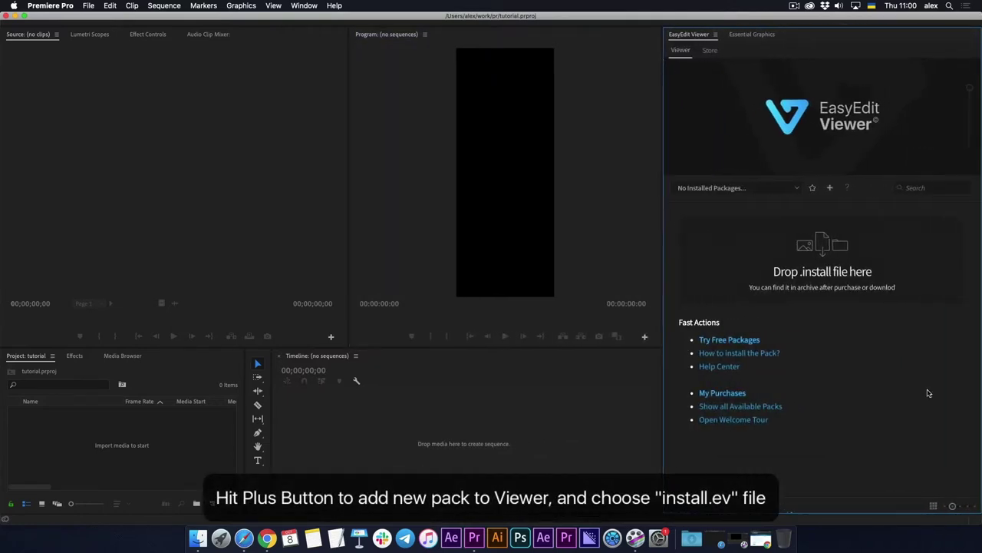
Install Instagram Stories v7.install.ev in EasyEdit Viewer and activate it with the purchase code.
left_click(829, 188)
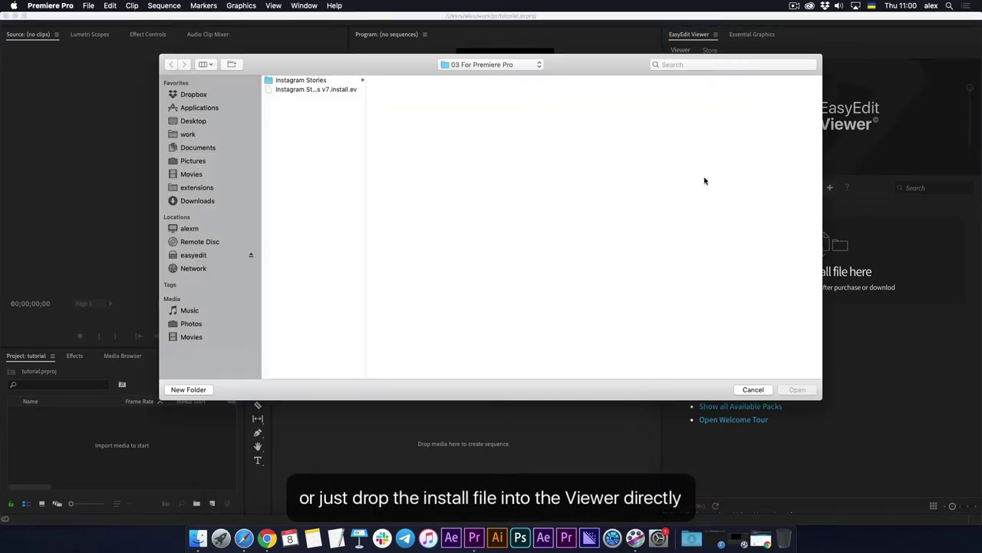
left_click(322, 90)
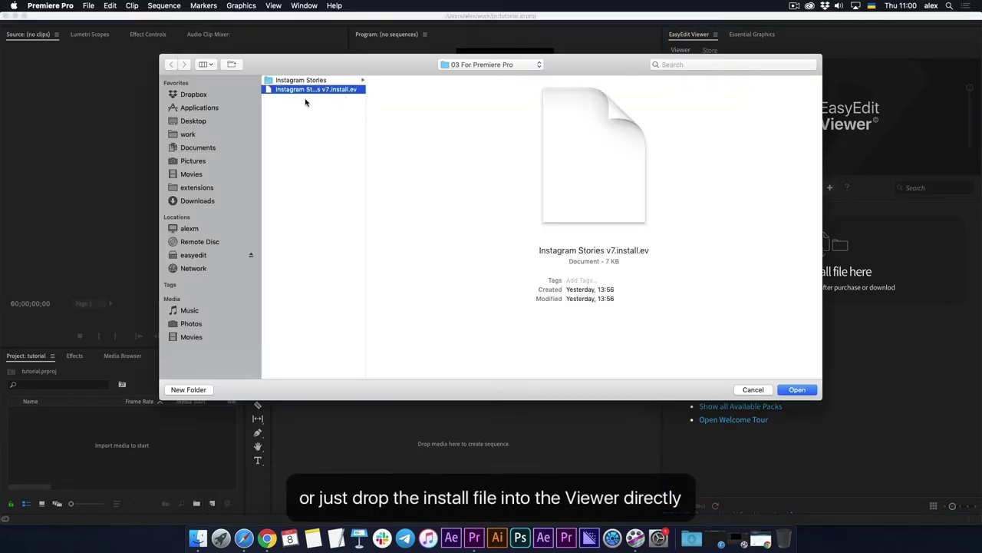
left_click(796, 389)
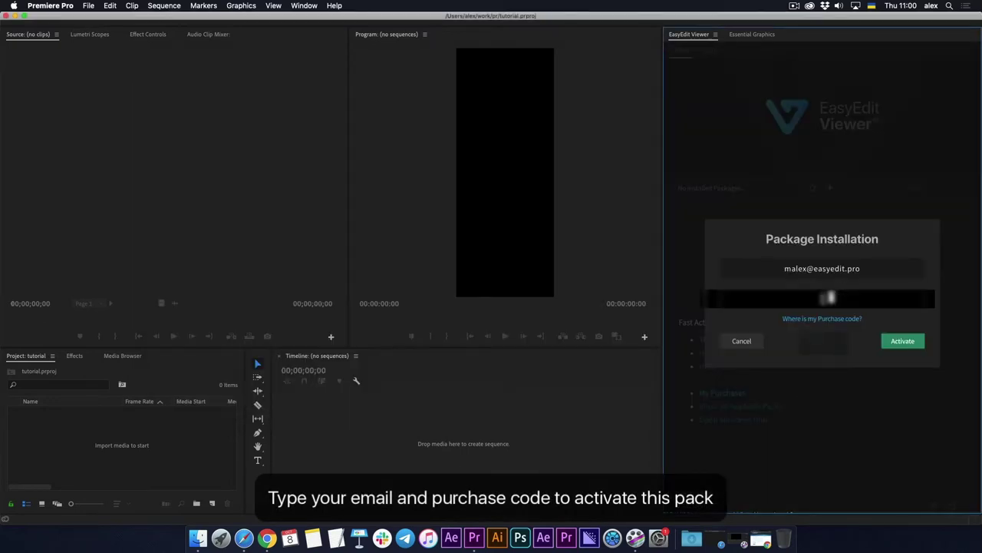
key("cmd+v")
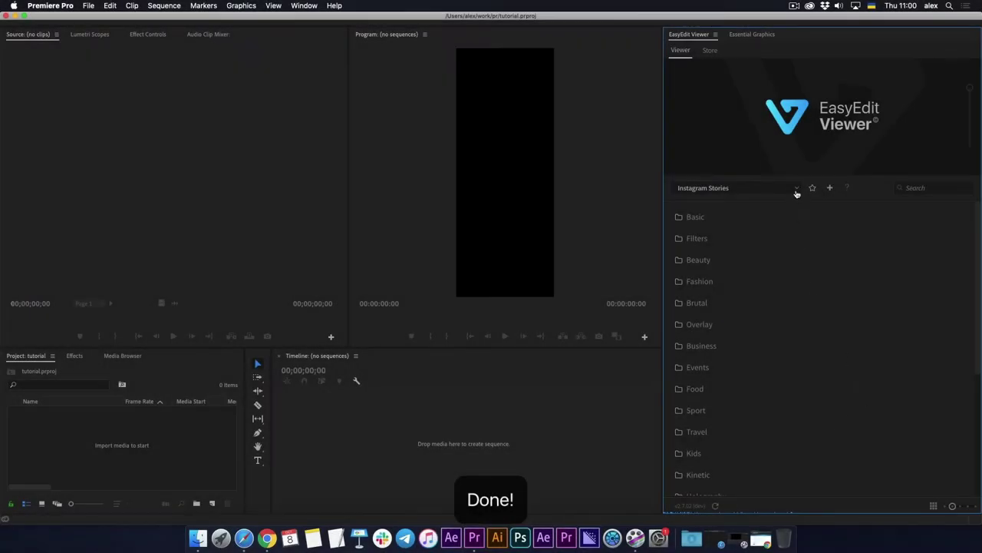
left_click(796, 191)
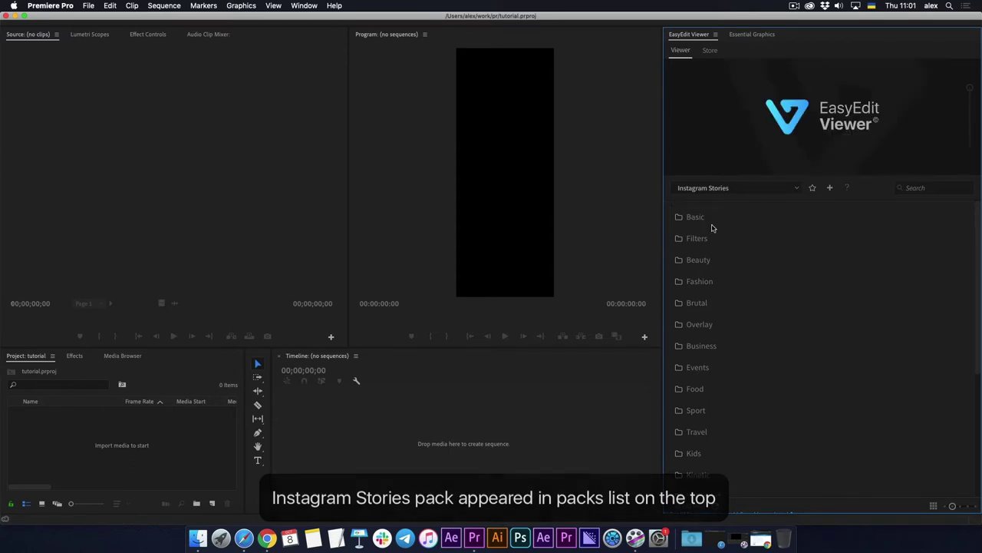
mouse_move(975, 226)
left_mouse_down()
mouse_move(980, 305)
mouse_move(979, 221)
left_mouse_up()
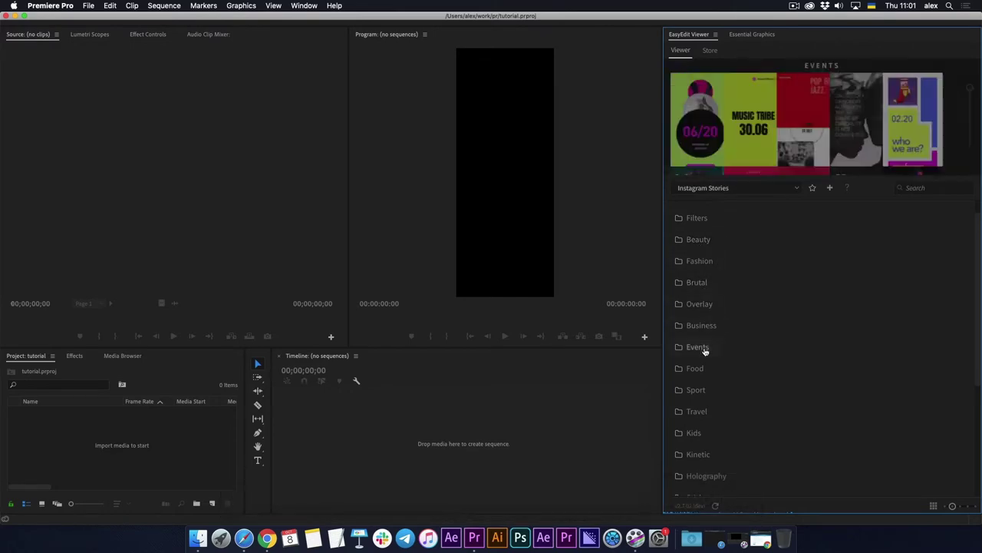
left_click(696, 218)
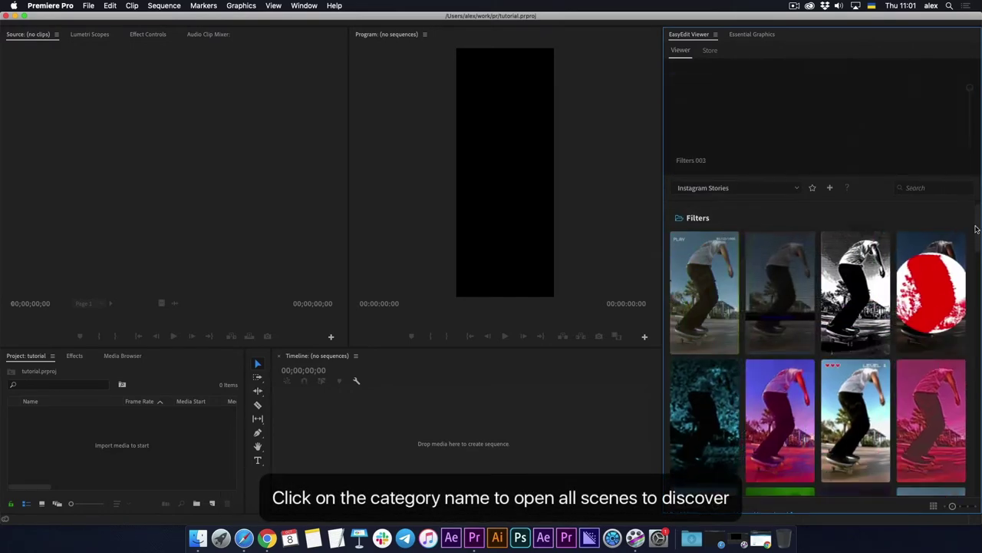
scroll(977, 259, "down", 3)
left_click_drag(977, 259, 974, 431)
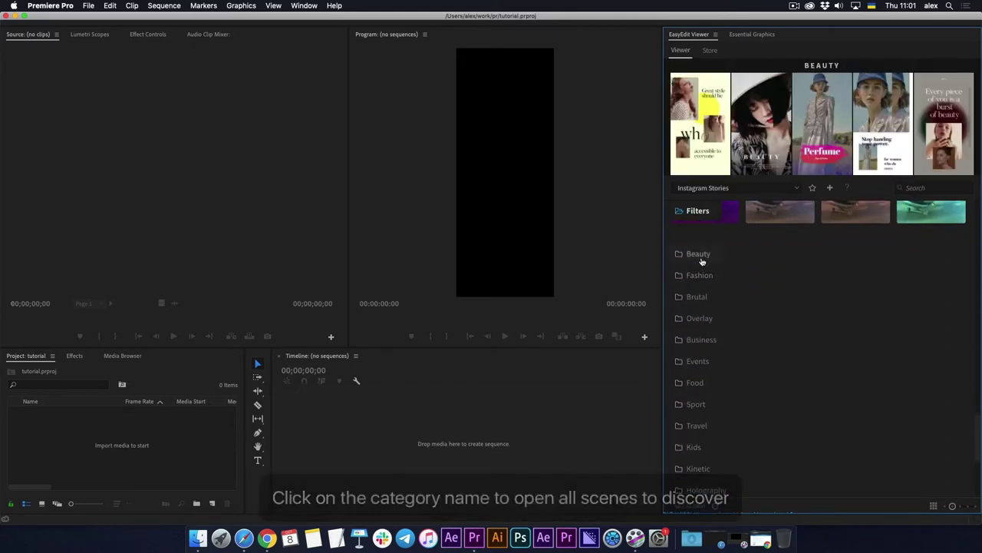
left_click(695, 254)
left_click_drag(980, 371, 977, 456)
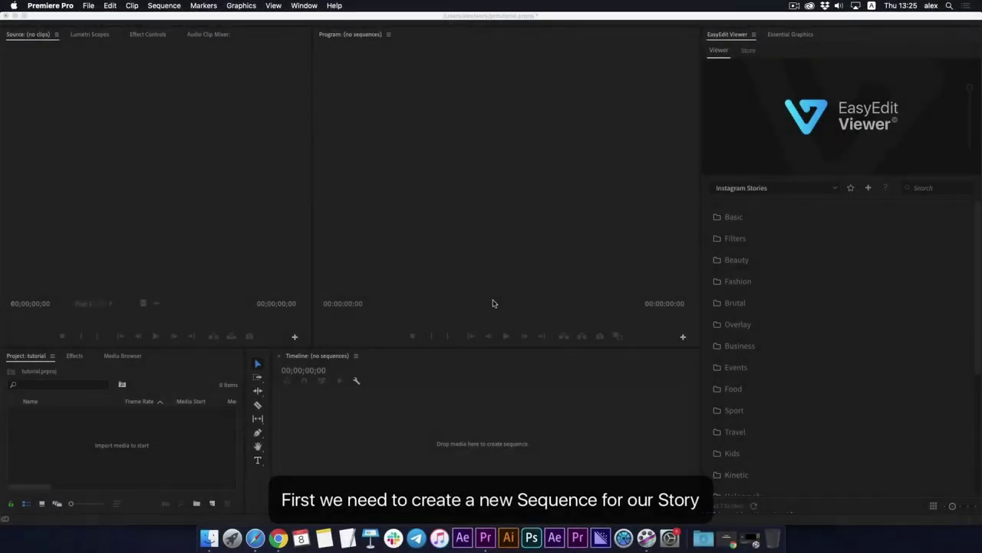
Create a 1080×1920 sequence named 'Story 01' from the Custom > Stories (9-16) preset.
left_click(88, 6)
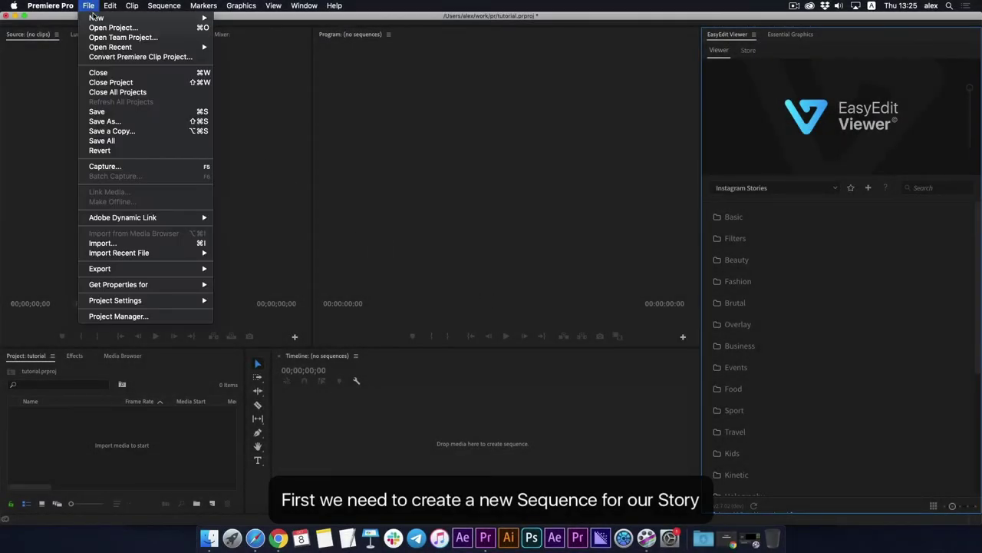
mouse_move(93, 17)
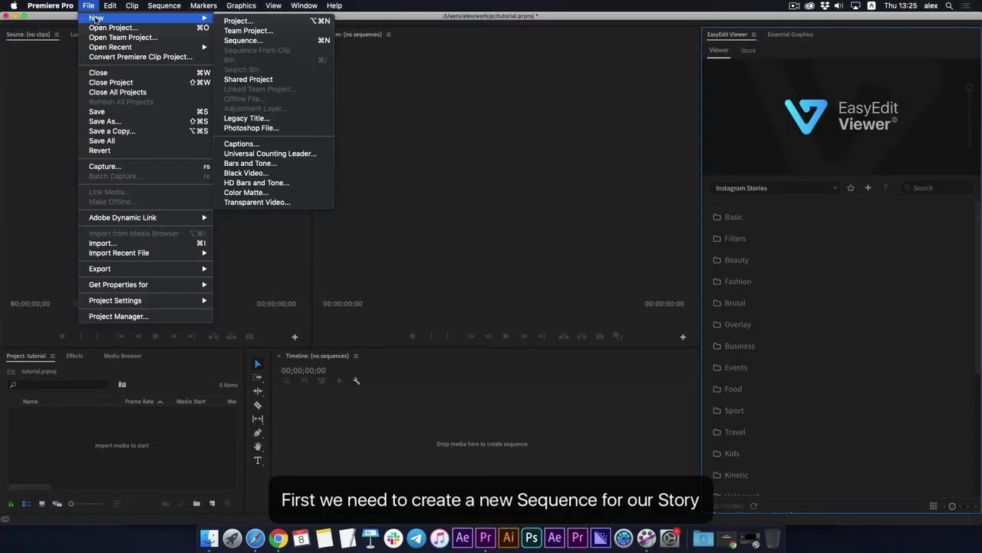
left_click(284, 40)
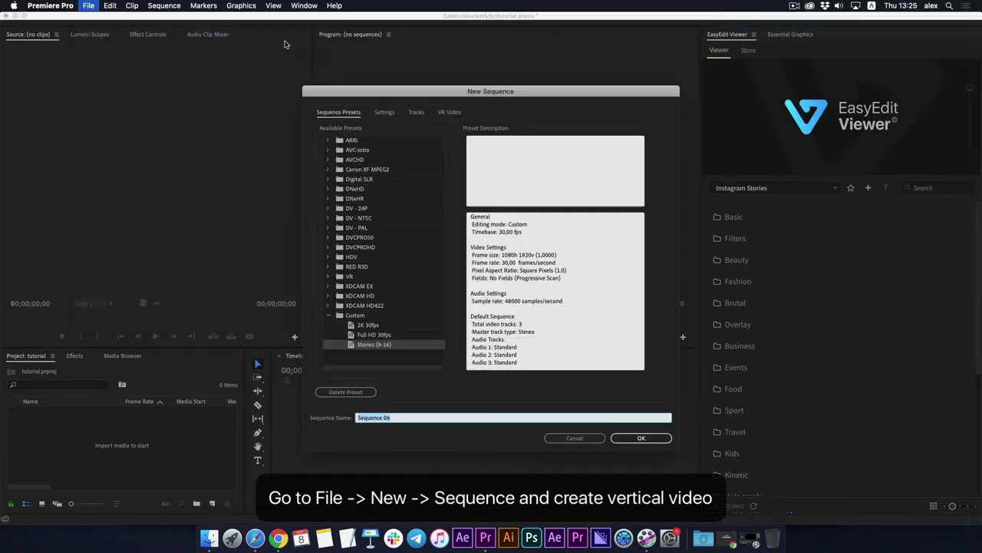
type("S")
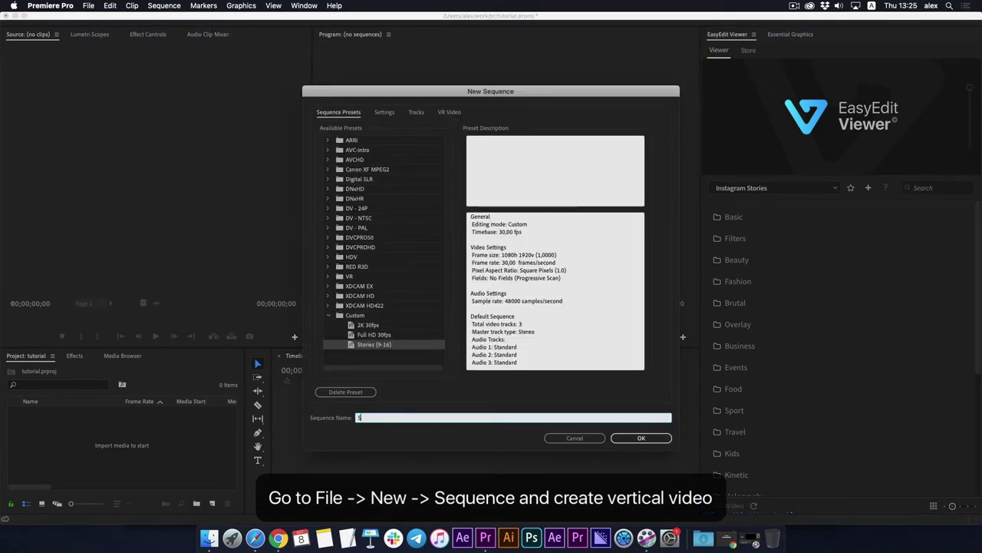
type("tory")
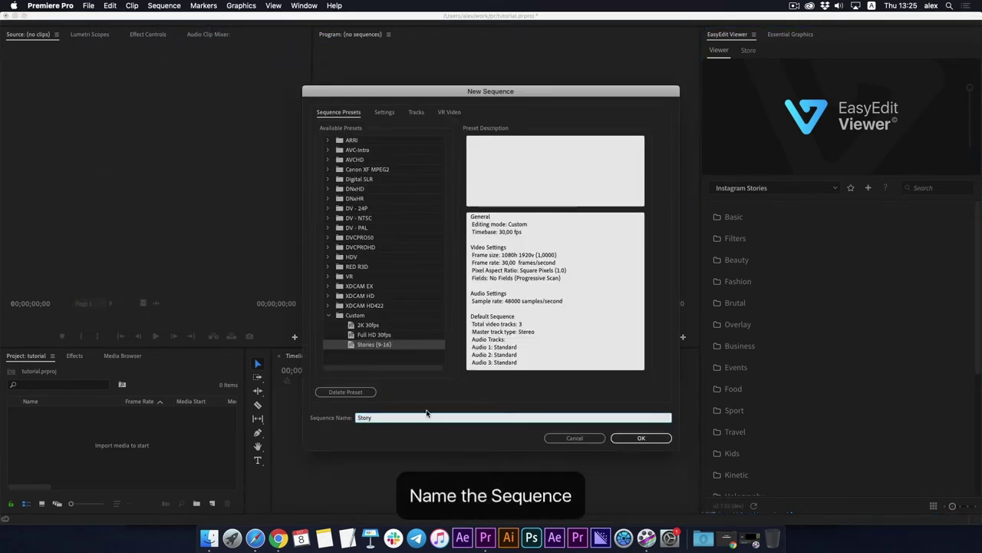
type(" 01")
left_click(383, 112)
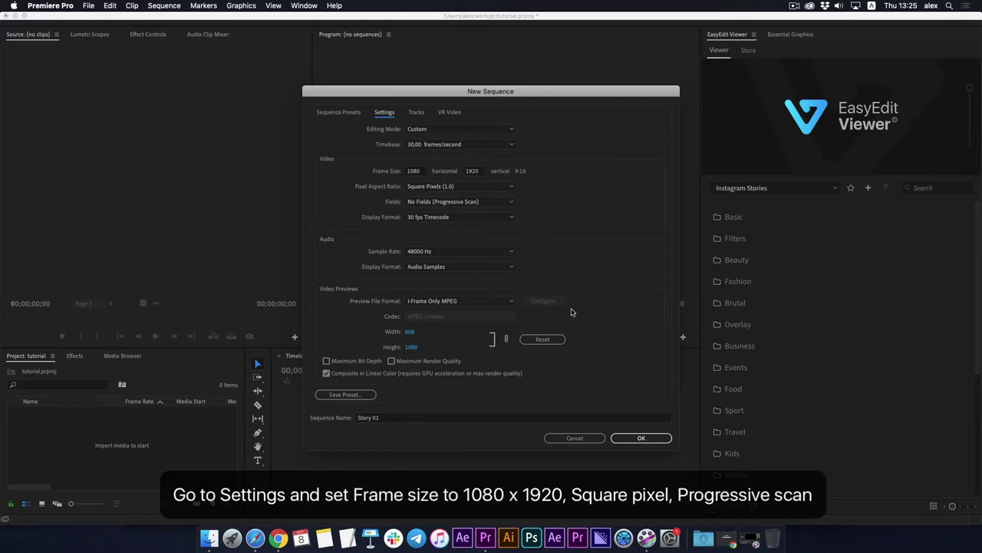
left_click(640, 439)
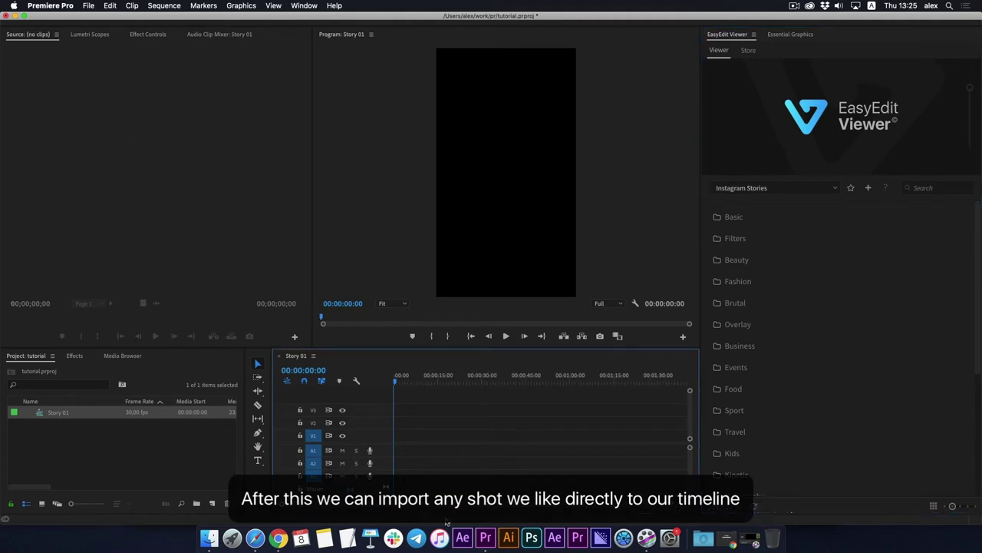
Browse the Basic and Travel story template categories in EasyEdit Viewer.
key("=")
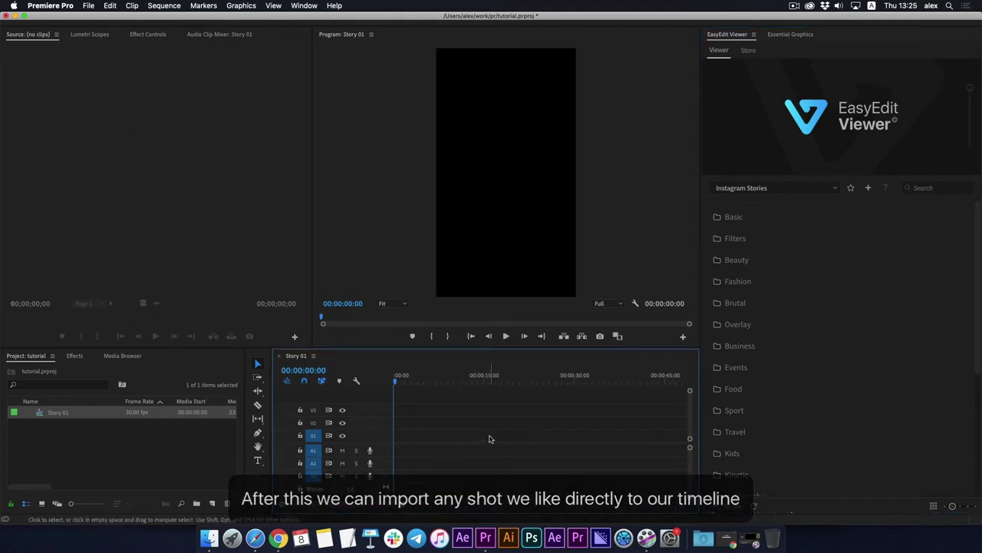
left_click(728, 216)
scroll(788, 222, "down", 1)
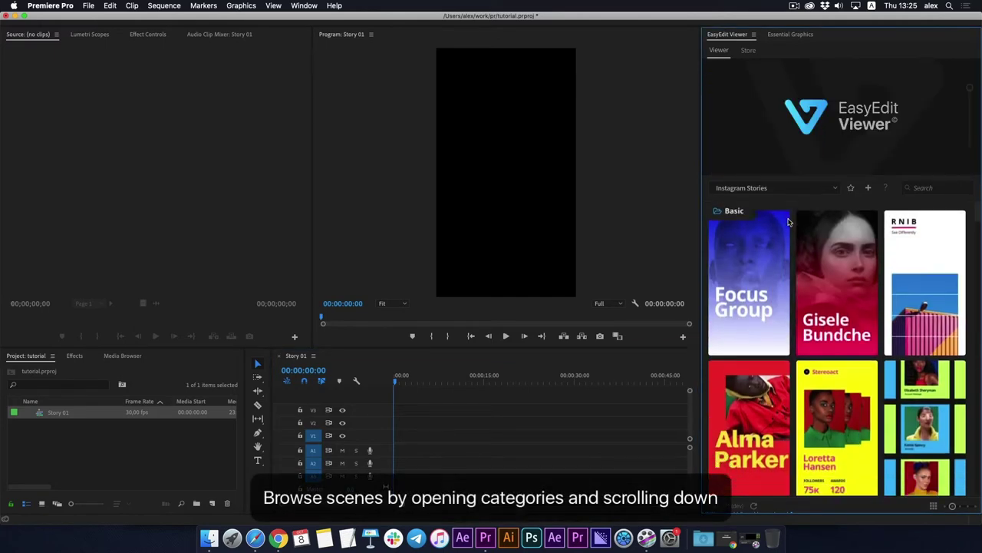
scroll(788, 222, "down", 10)
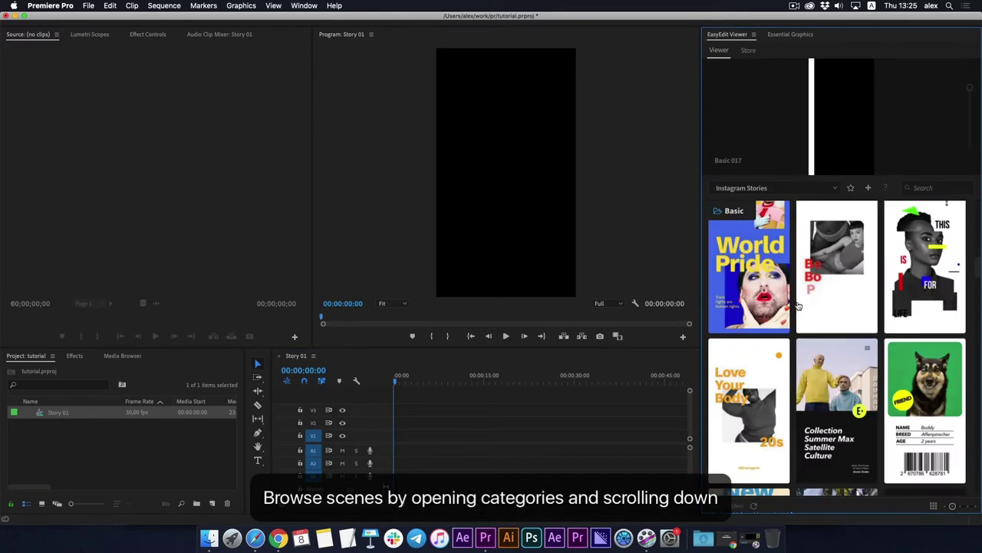
scroll(797, 306, "down", 15)
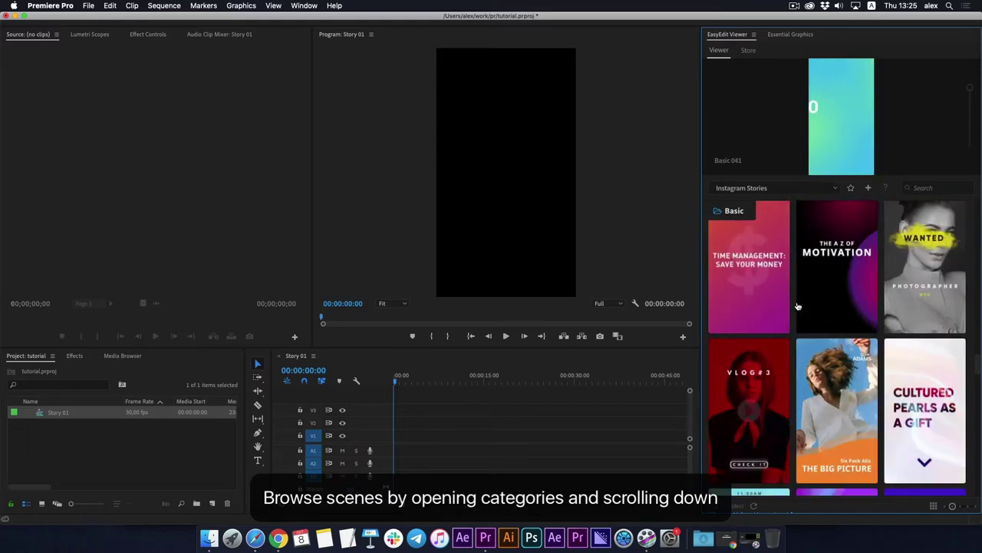
scroll(797, 306, "down", 5)
left_click(733, 210)
scroll(754, 231, "down", 5)
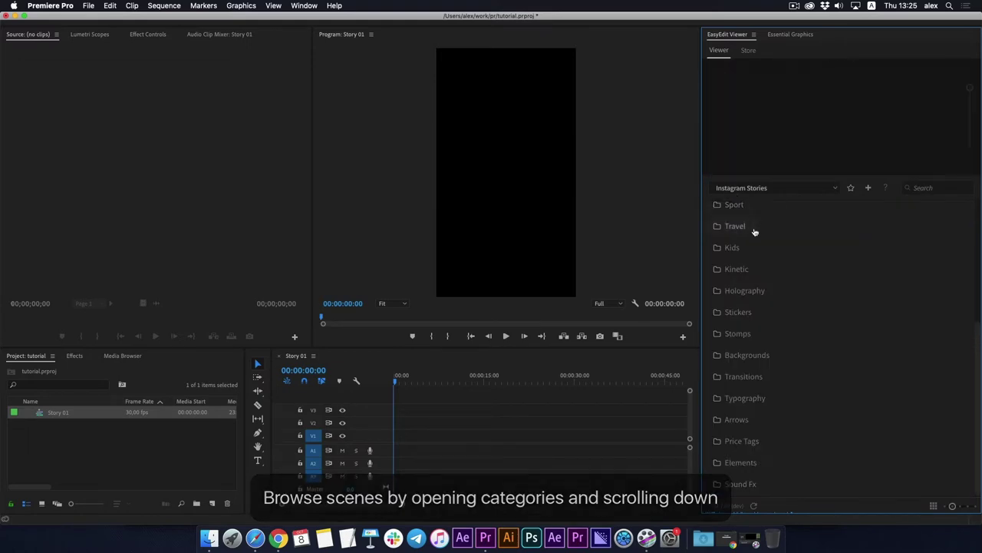
left_click(729, 223)
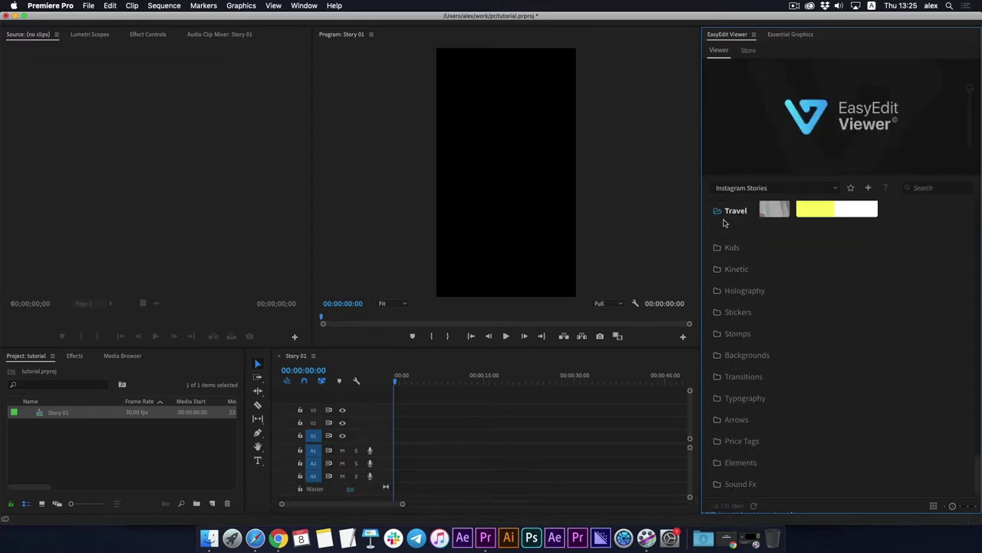
scroll(785, 264, "down", 10)
scroll(785, 264, "up", 10)
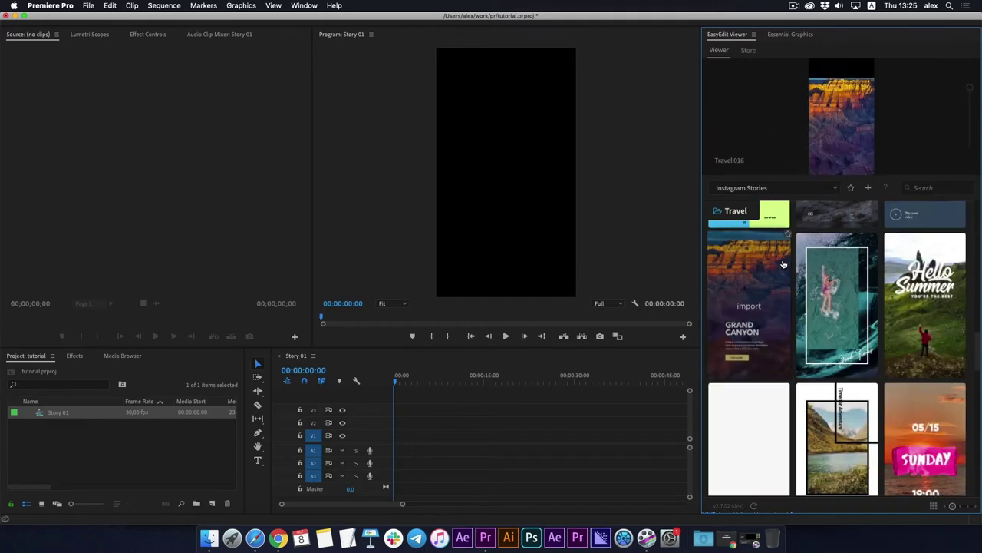
scroll(790, 280, "up", 10)
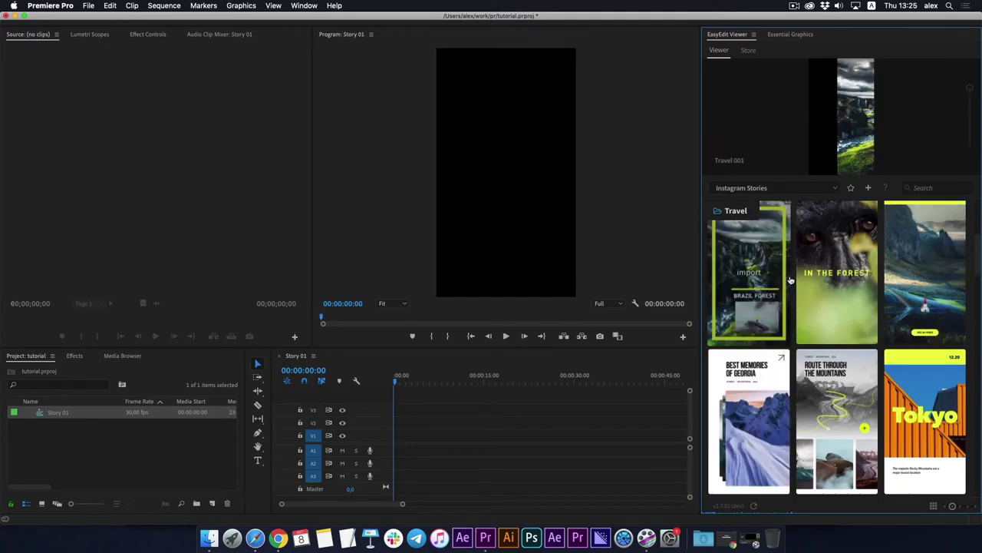
scroll(836, 476, "down", 2)
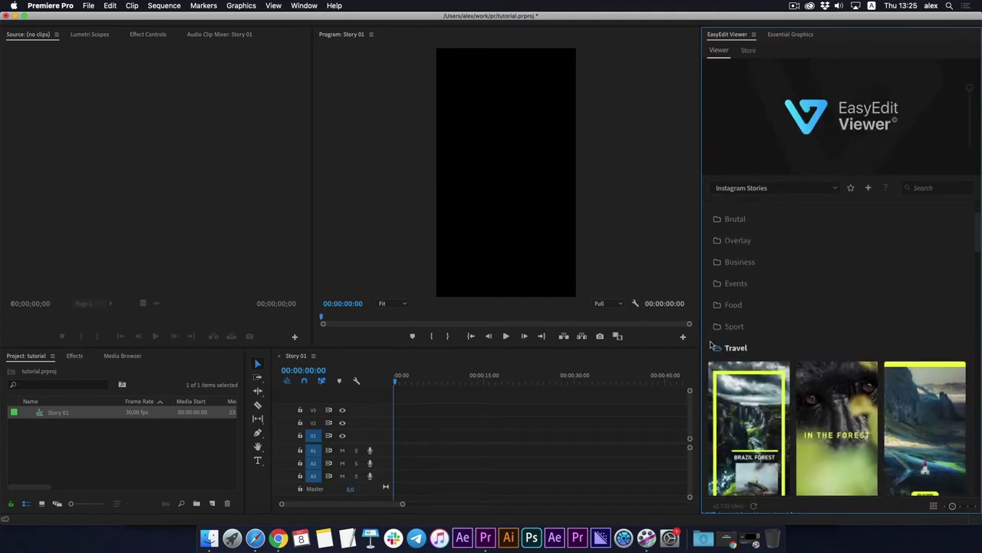
left_click(725, 346)
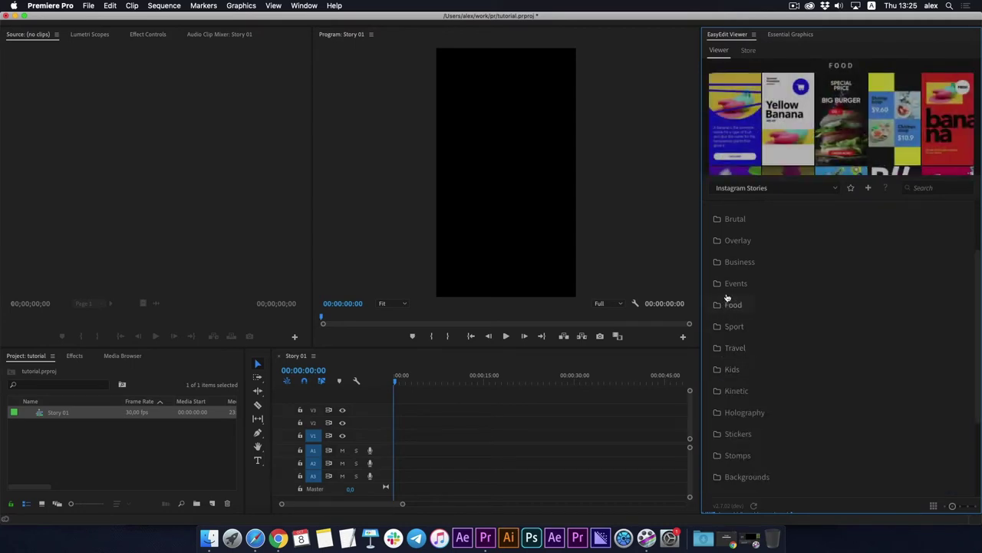
Open the Fashion category and star Fashion 017 as a favorite.
scroll(720, 285, "up", 3)
left_click(720, 265)
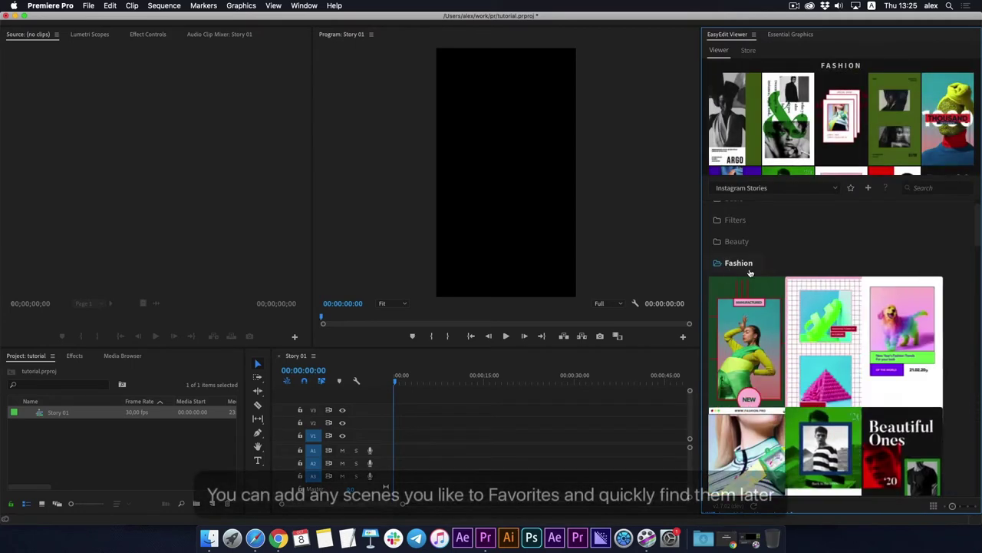
scroll(833, 364, "down", 5)
scroll(833, 364, "down", 5)
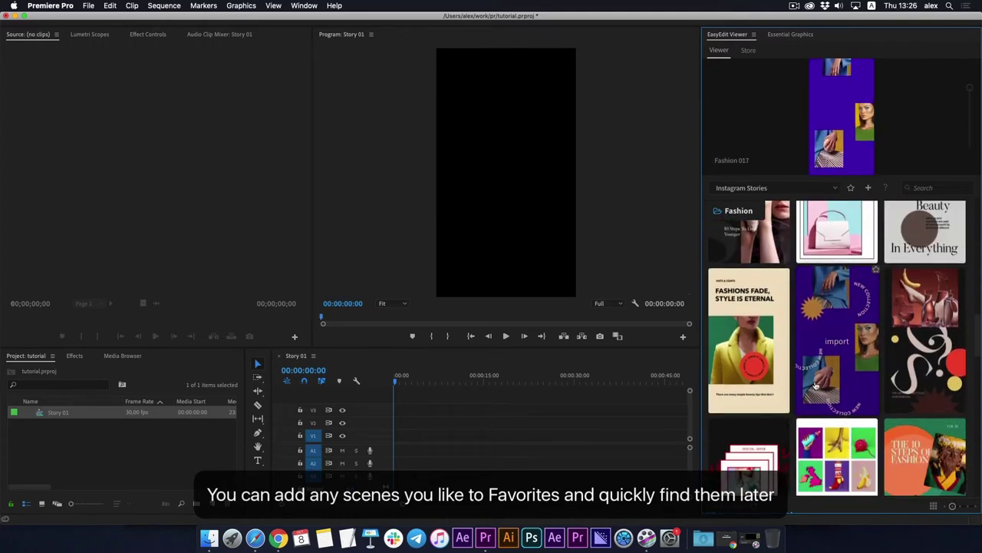
left_click(875, 271)
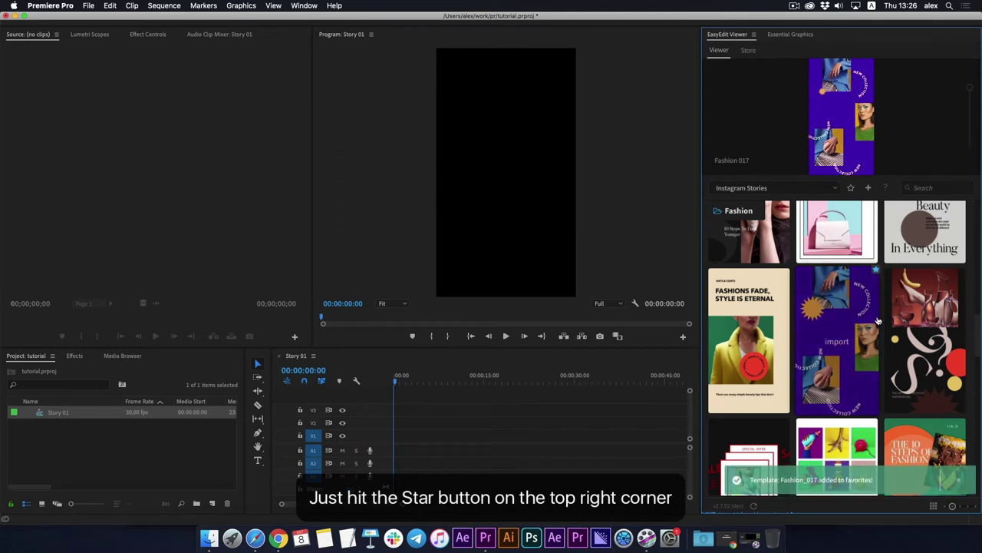
Import Fashion 017 from favorites into Story 01 and scrub the 15-second clip to preview it.
left_click(851, 188)
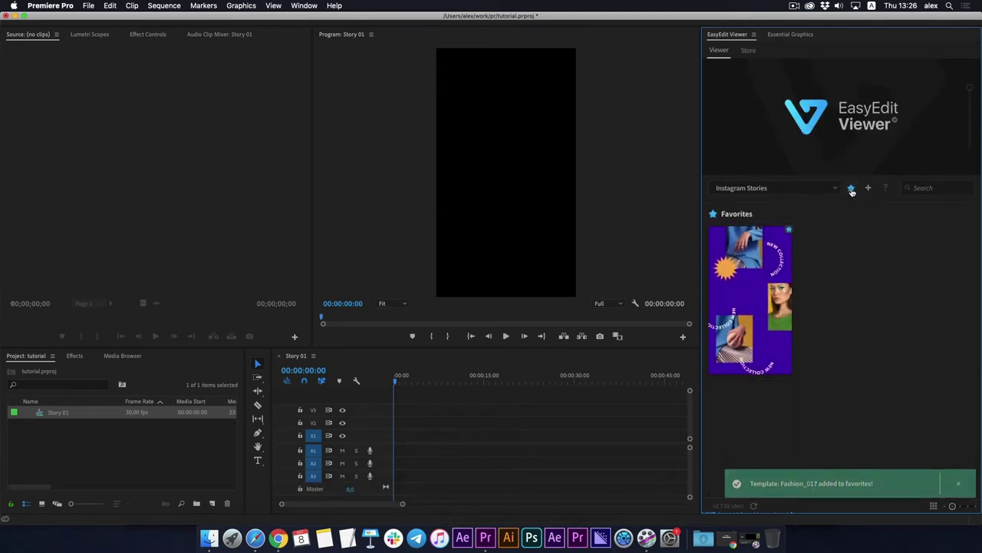
left_click(751, 305)
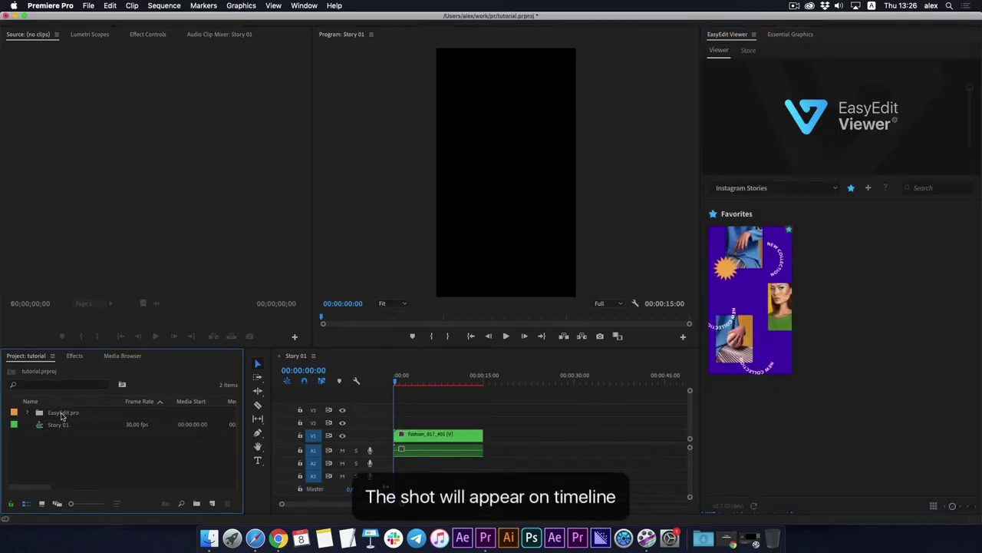
left_click(62, 414)
left_click(442, 442)
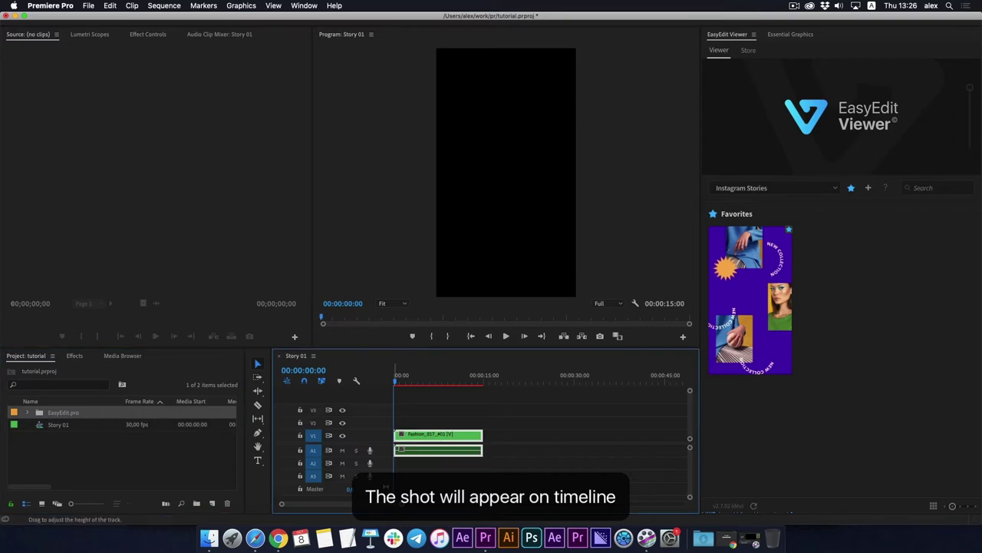
key("backslash")
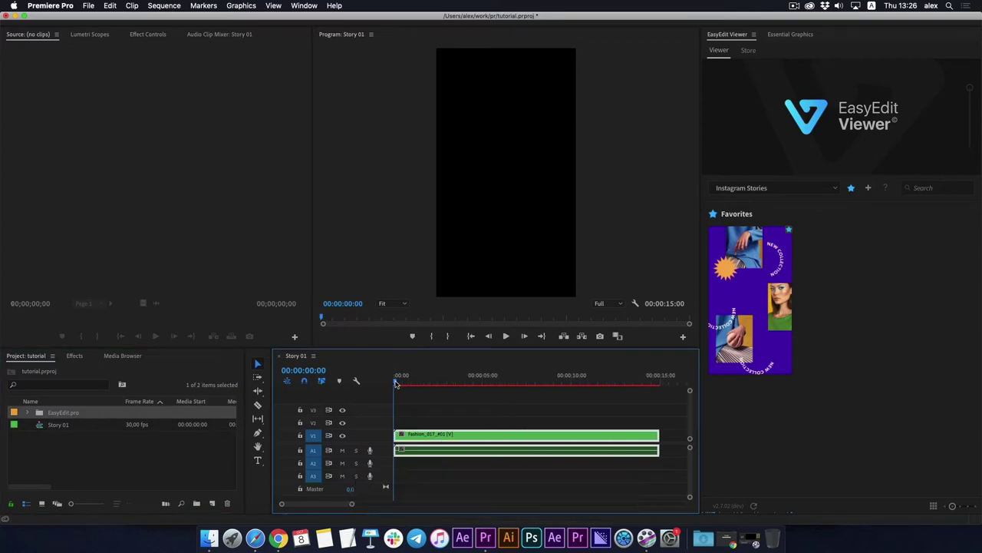
left_click_drag(396, 383, 568, 398)
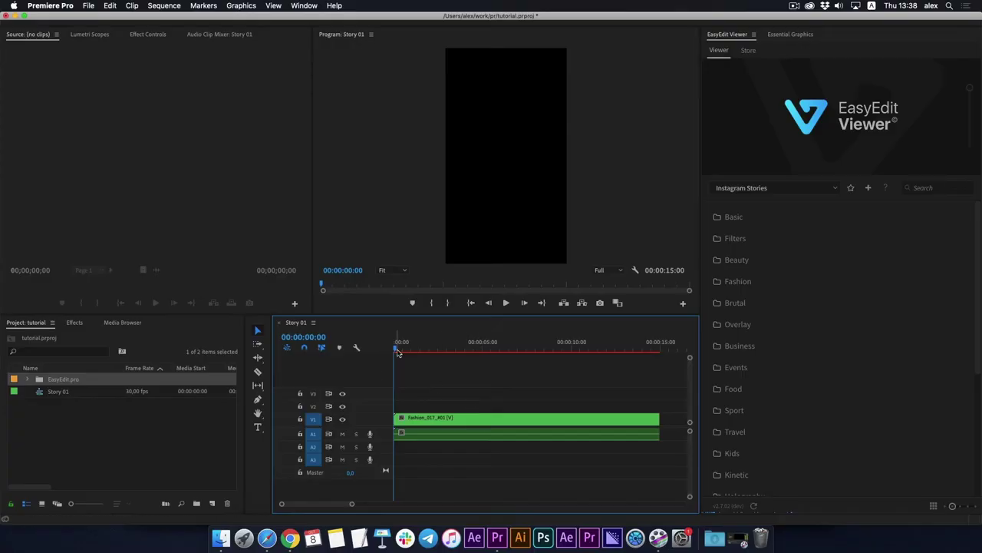
left_click_drag(397, 352, 623, 357)
Open the nested Fashion_017_#01 sequence and inspect its IMG_1, IMG_2 and IMG_3 placeholders.
double_click(408, 417)
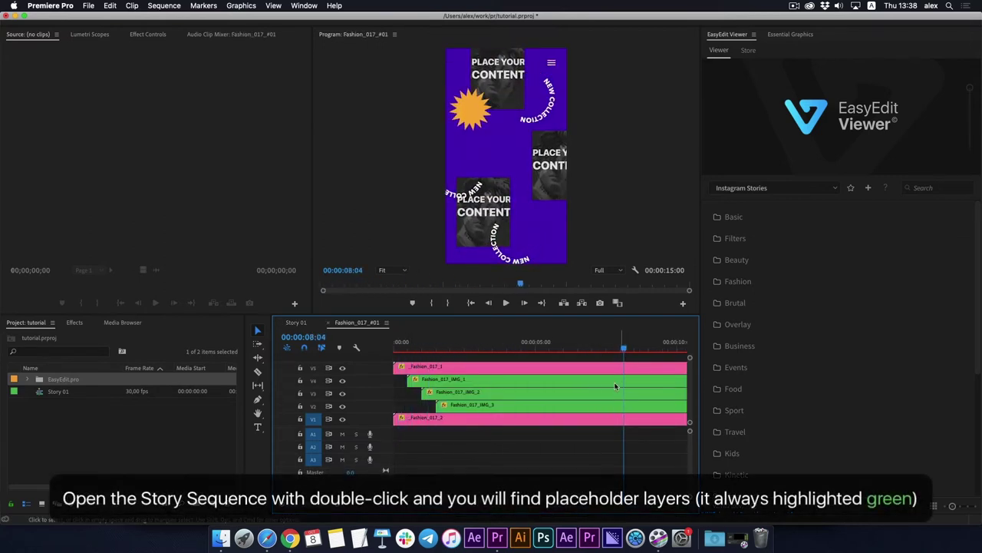
left_click(451, 383)
left_click(458, 392)
left_click(470, 406)
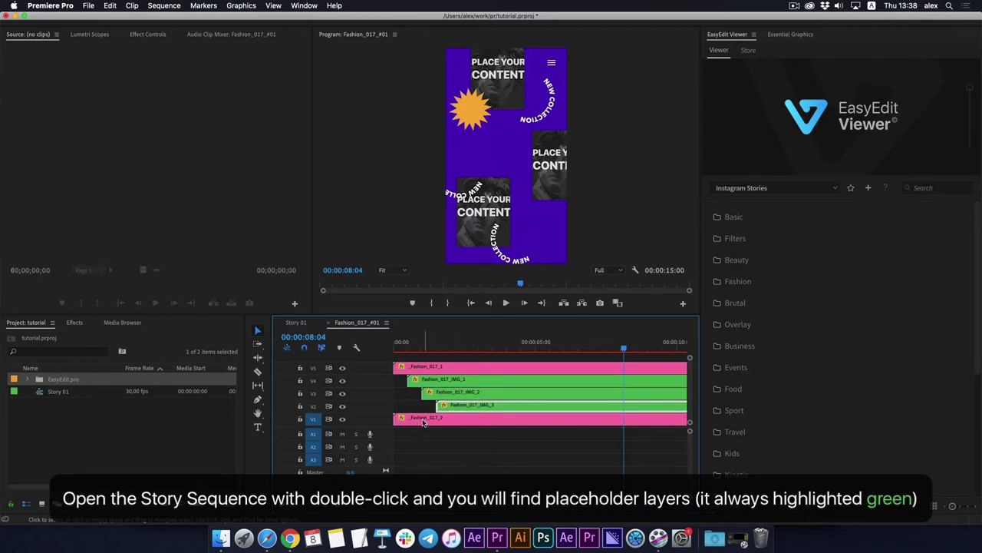
Import photo_01.jpg, photo_02.jpg and photo_03.jpg from Downloads > pics into the project.
left_click(223, 542)
left_click(152, 254)
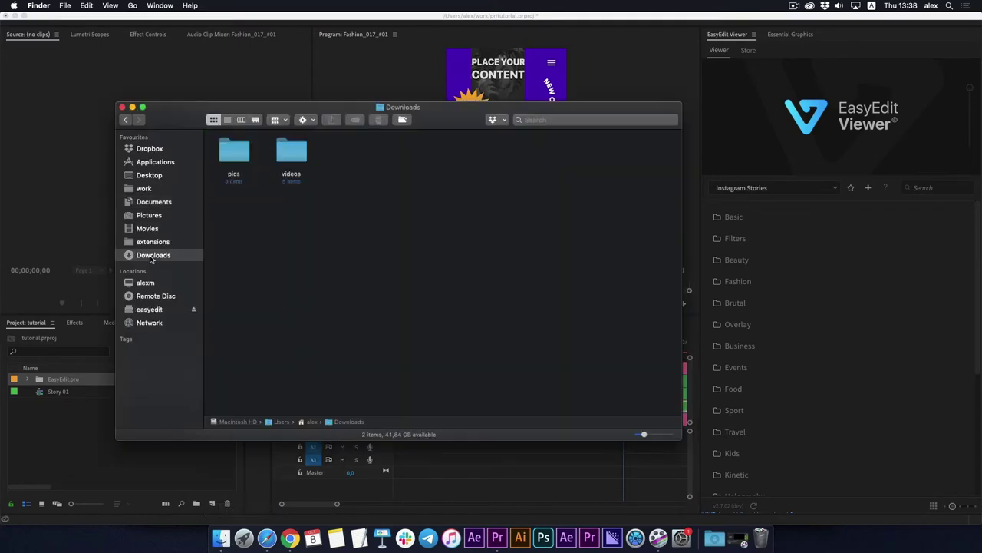
double_click(235, 150)
left_click_drag(376, 187, 87, 430)
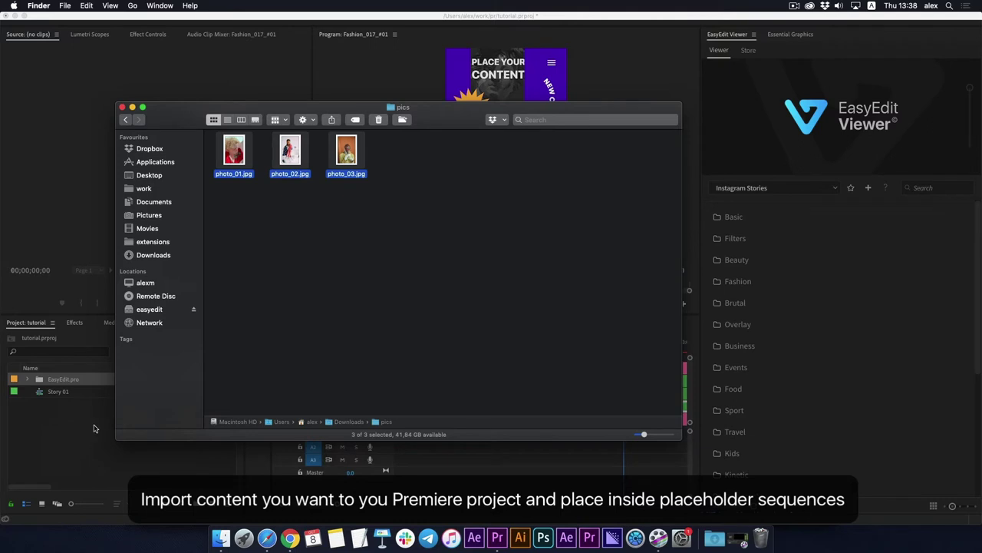
left_click(87, 456)
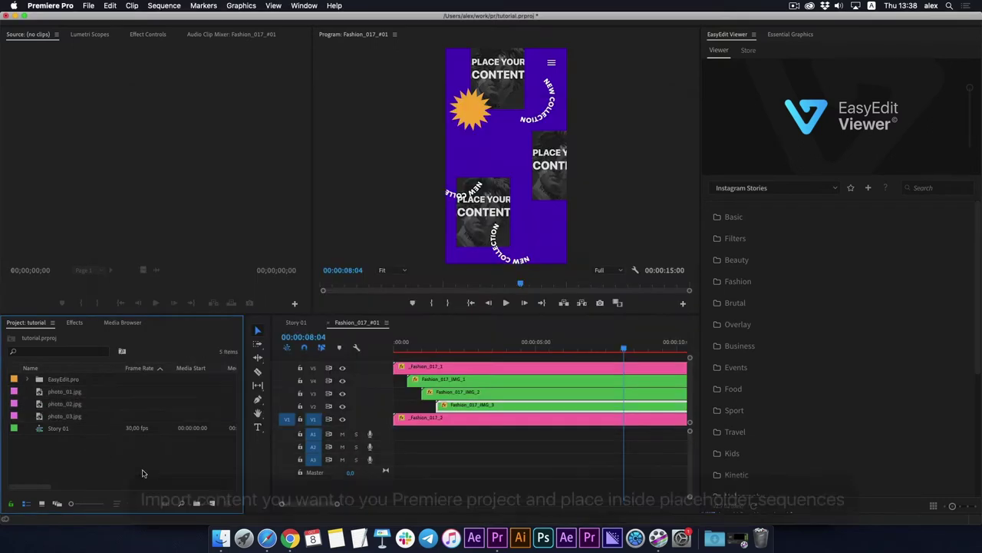
In Fashion_017_IMG_1, swap the V1 placeholder for photo_01.jpg beneath the adjustment layers.
left_click(399, 389)
double_click(441, 378)
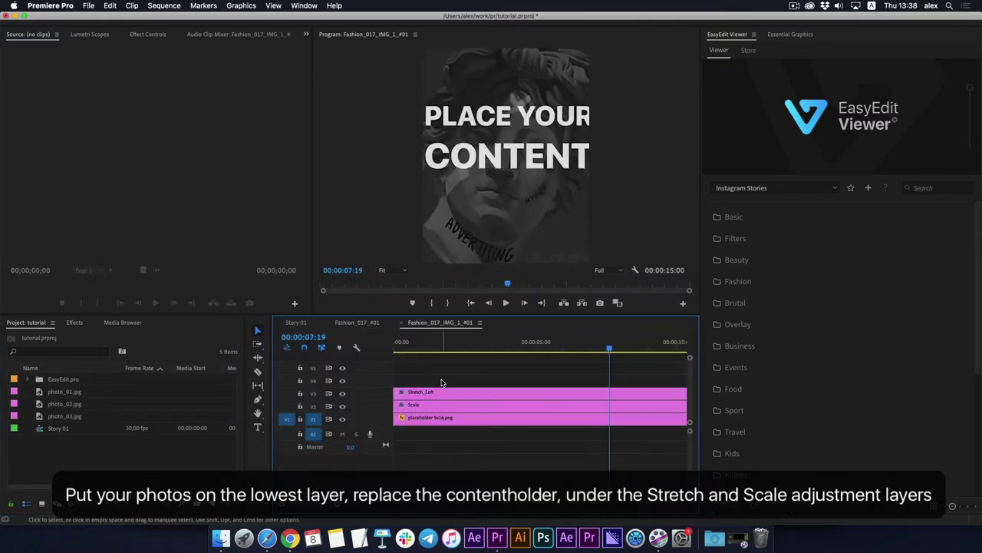
left_click_drag(410, 348, 443, 352)
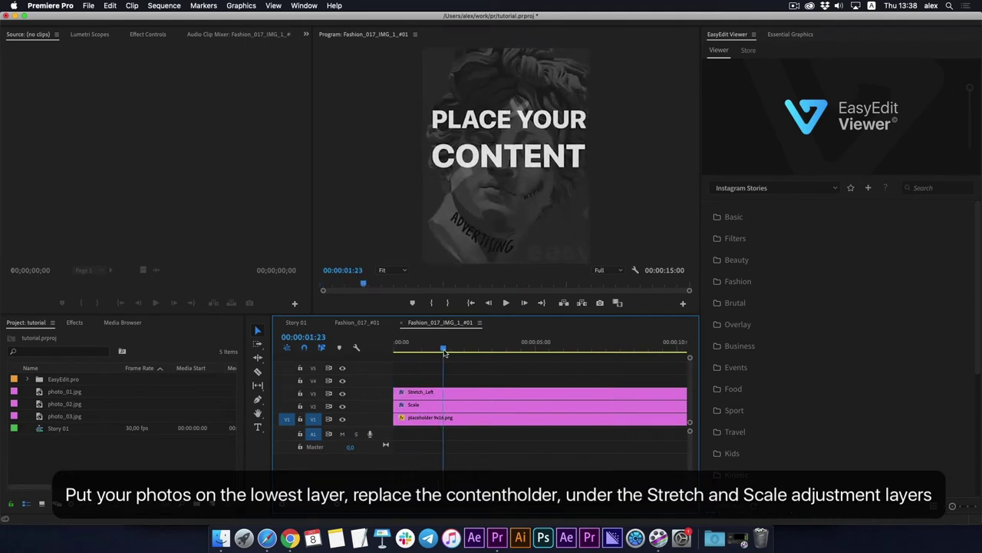
left_click(443, 418)
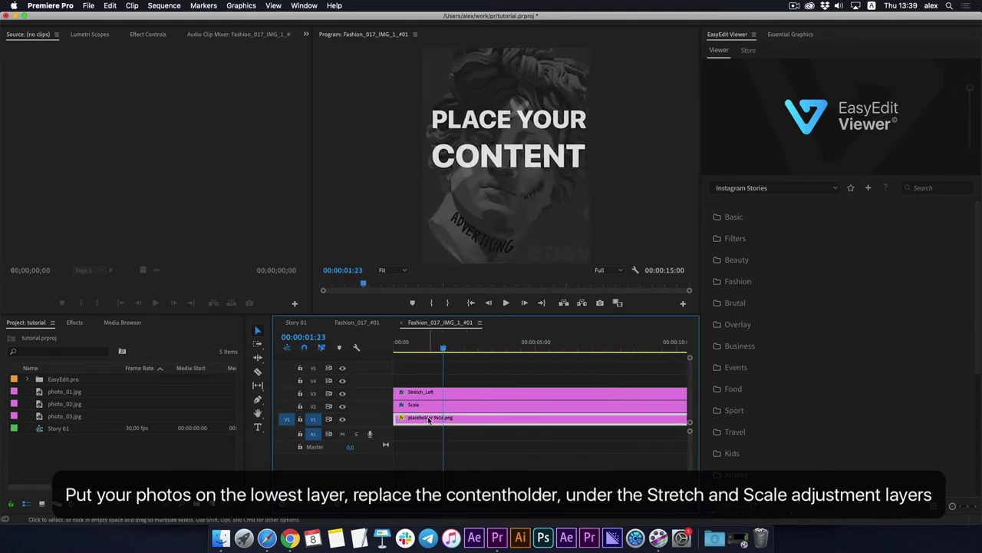
key("Delete")
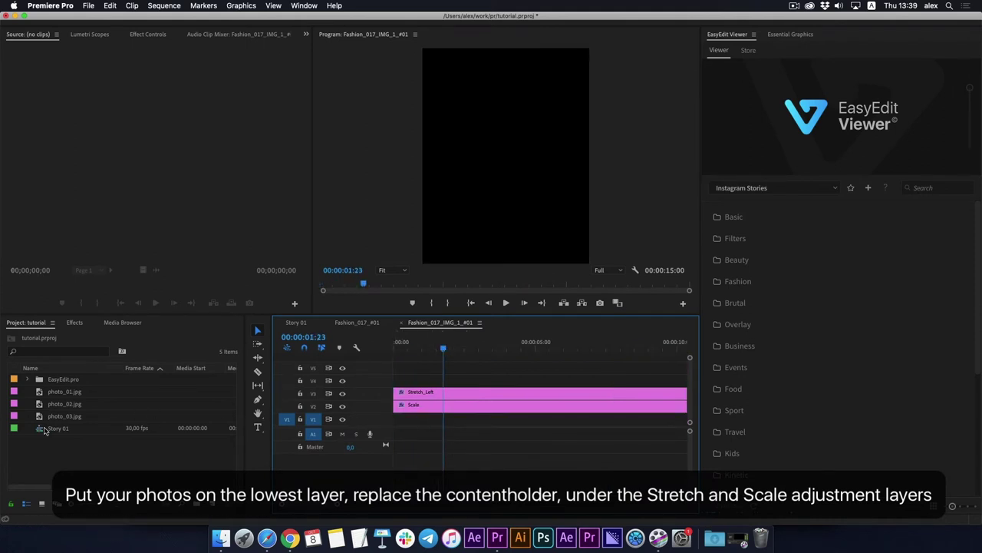
left_click_drag(40, 393, 593, 422)
Scale photo_01.jpg to 14 so it fits, then go back to Fashion_017_#01.
left_click_drag(340, 505, 372, 504)
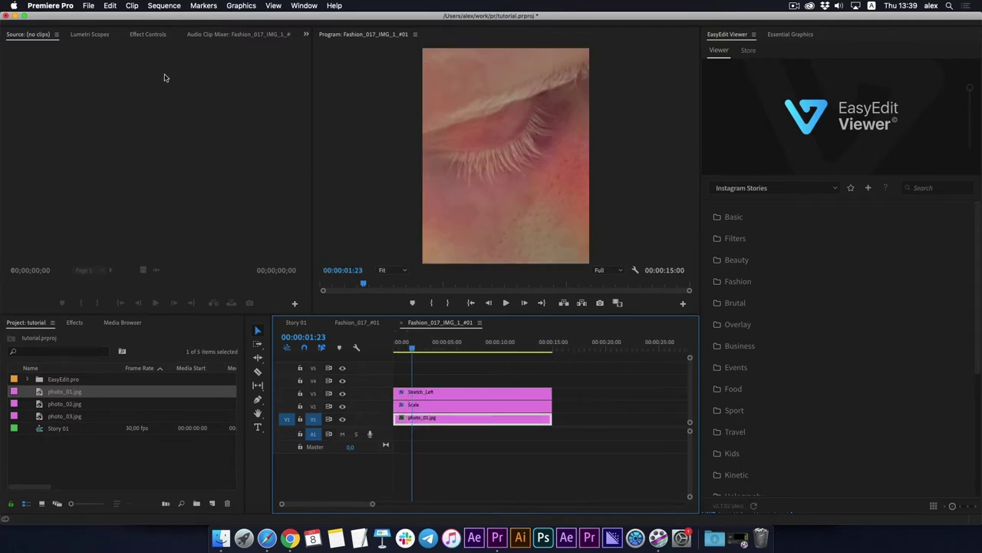
left_click(156, 36)
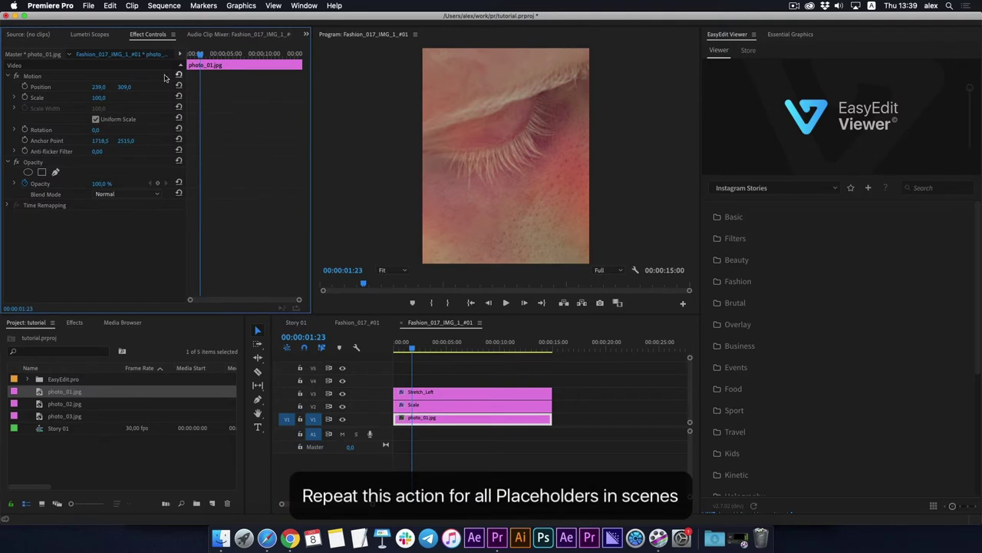
left_click_drag(97, 98, 32, 98)
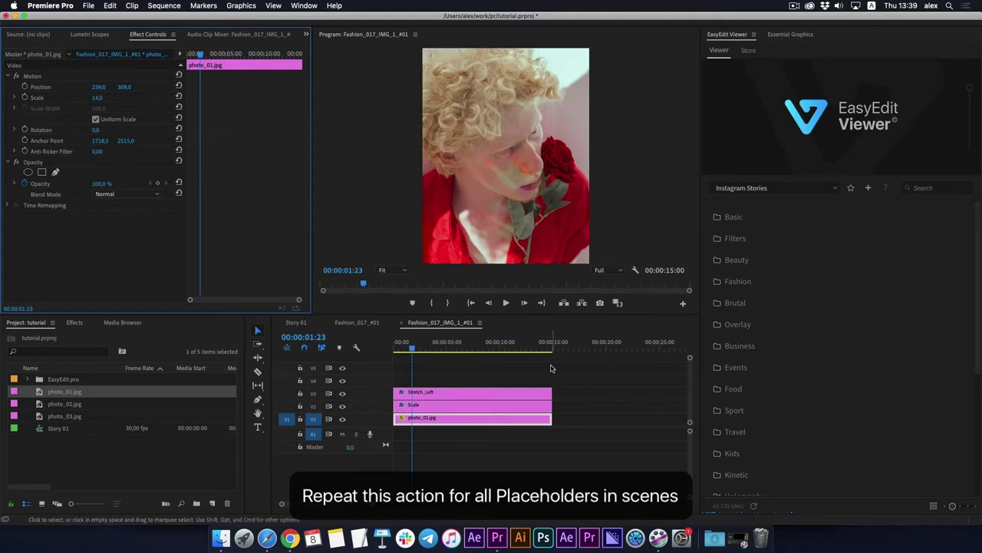
left_click(525, 375)
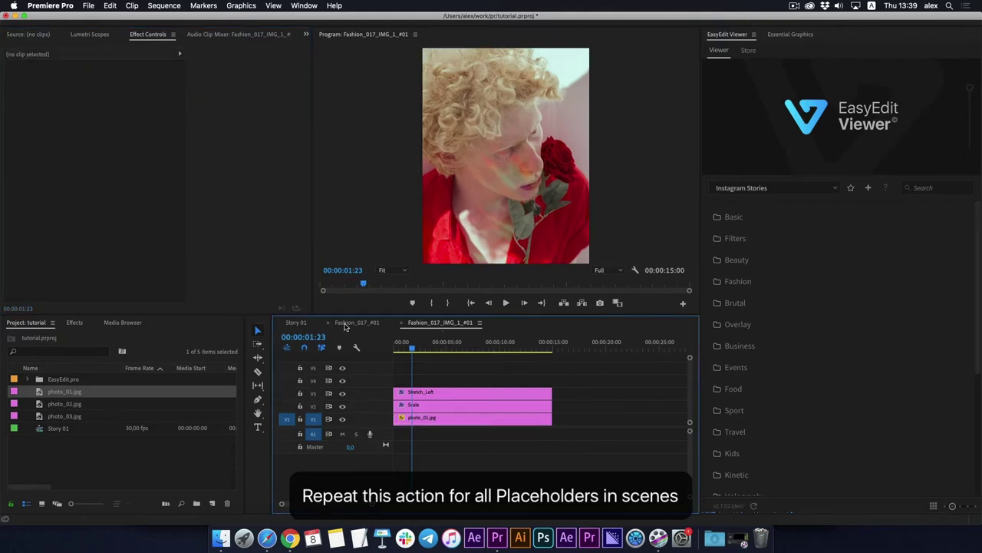
left_click(356, 322)
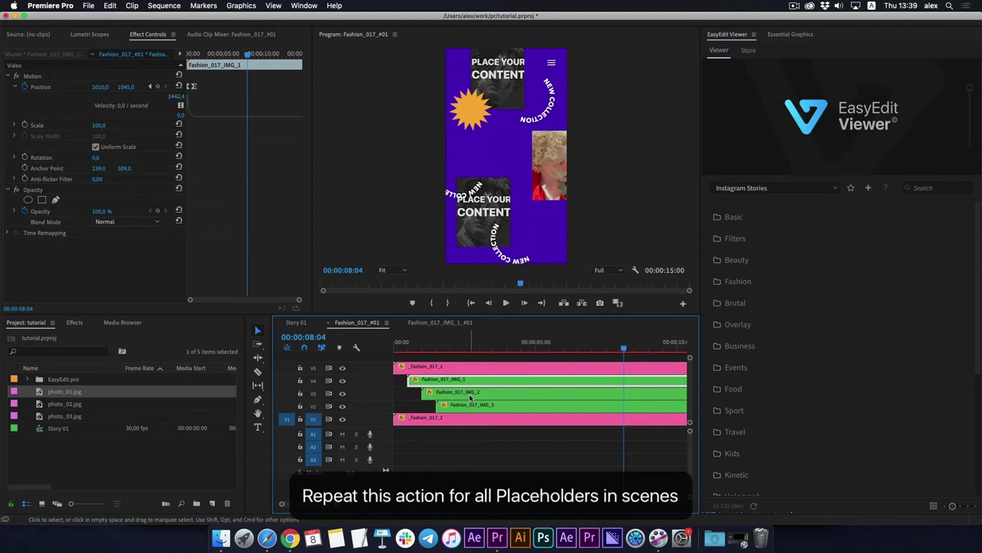
In the IMG_2 nest, replace the placeholder with photo_02.jpg aligned to the sequence start.
left_click(511, 394)
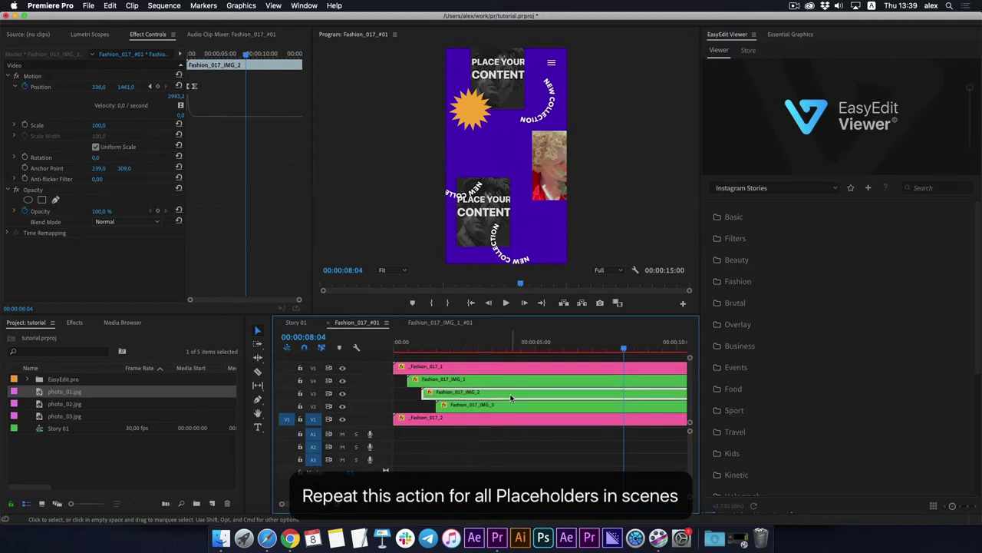
double_click(511, 393)
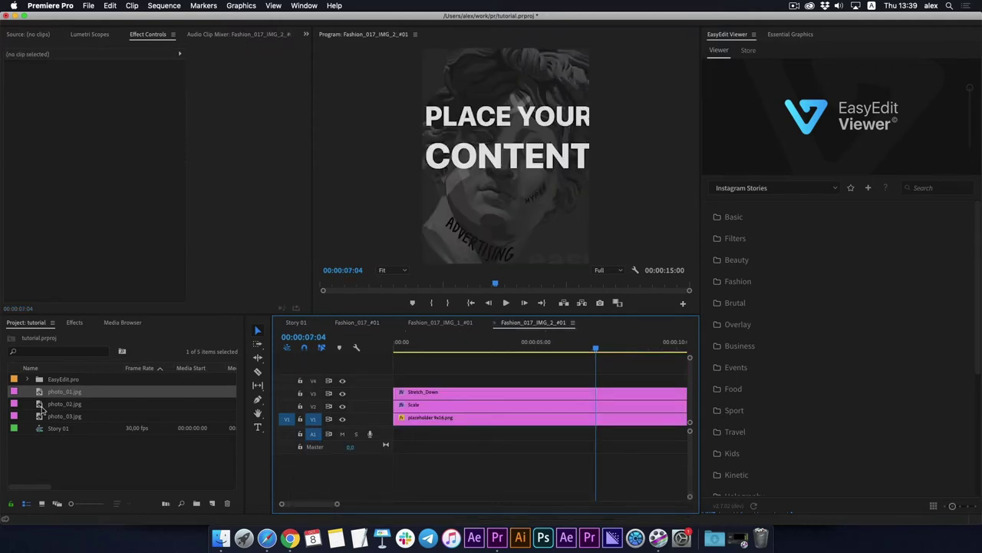
left_click_drag(65, 404, 587, 429)
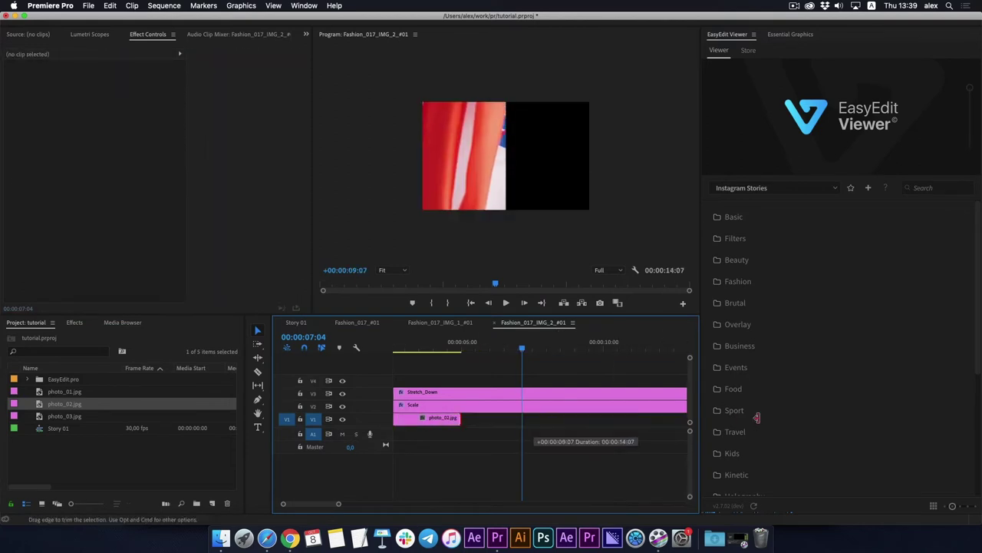
left_click_drag(337, 504, 378, 504)
left_click_drag(537, 418, 406, 418)
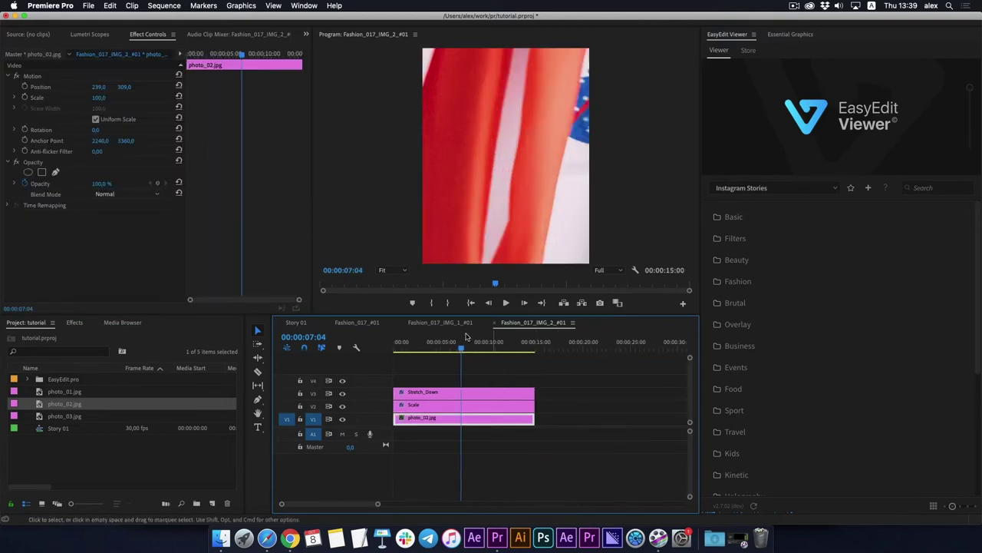
Shrink and reposition photo_02.jpg to fit the frame, then return to Fashion_017_#01.
left_click_drag(98, 98, 54, 97)
mouse_move(124, 87)
left_mouse_down()
mouse_move(150, 87)
mouse_move(115, 86)
left_mouse_up()
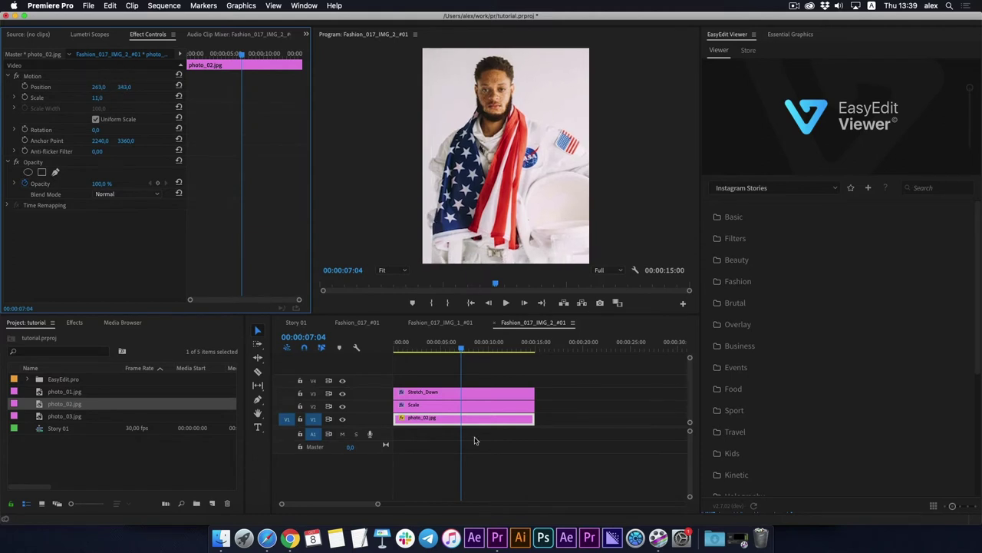
left_click(358, 323)
In the IMG_3 nest, replace the placeholder with photo_03.jpg extended to full length.
double_click(481, 405)
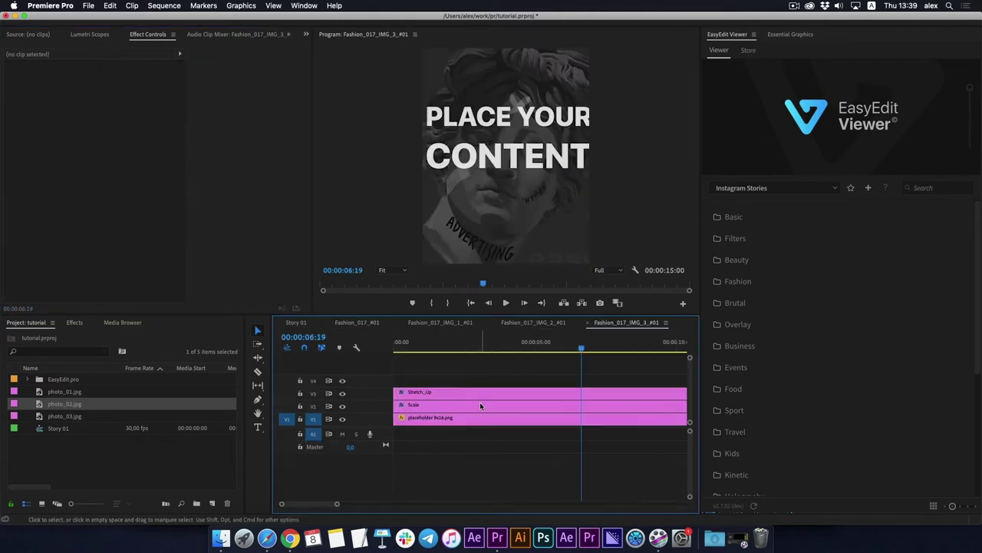
left_click_drag(39, 416, 460, 418)
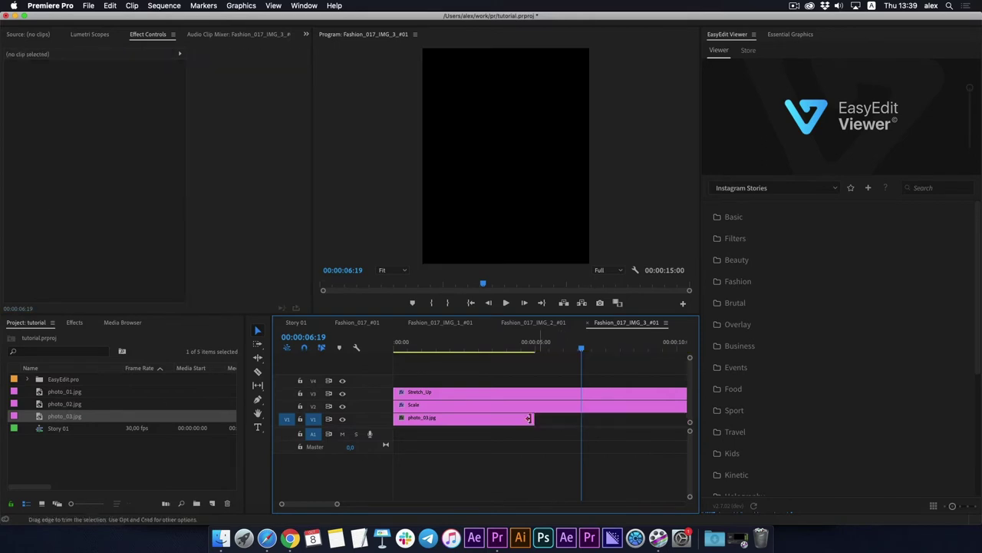
left_click_drag(337, 506, 383, 504)
left_click_drag(437, 418, 517, 418)
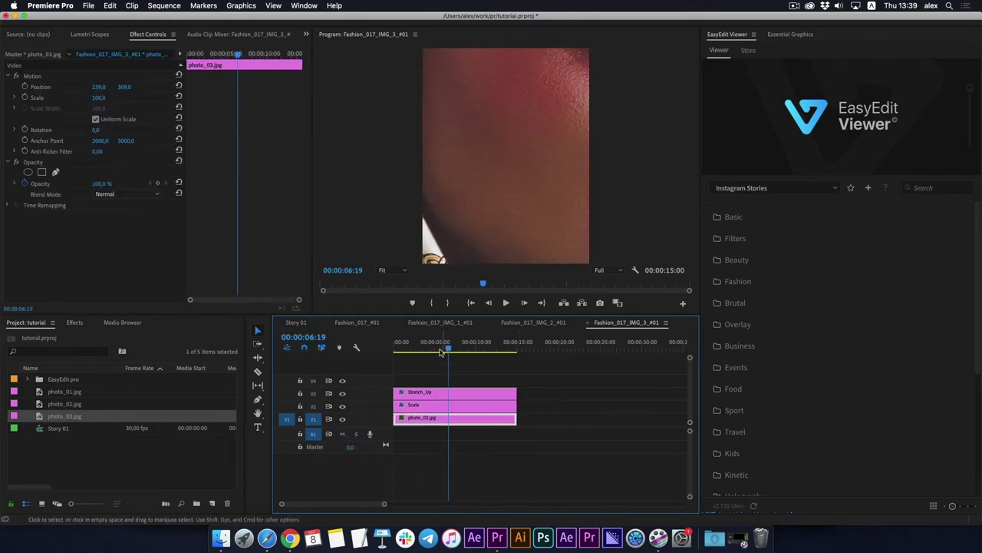
Set photo_03.jpg to Scale 20 and Position X 194, then return to Fashion_017_#01.
left_click(226, 54)
left_click_drag(96, 97, 34, 97)
left_click_drag(98, 87, 81, 87)
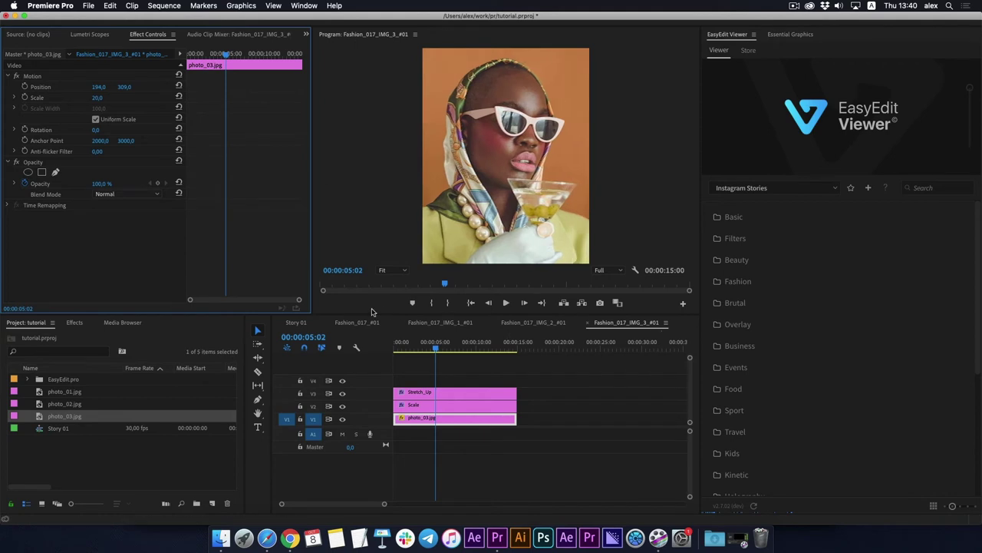
left_click(353, 323)
Play the fashion story from 00:00:00:00 and stop near nine seconds to check all three photos.
left_click_drag(409, 350, 381, 346)
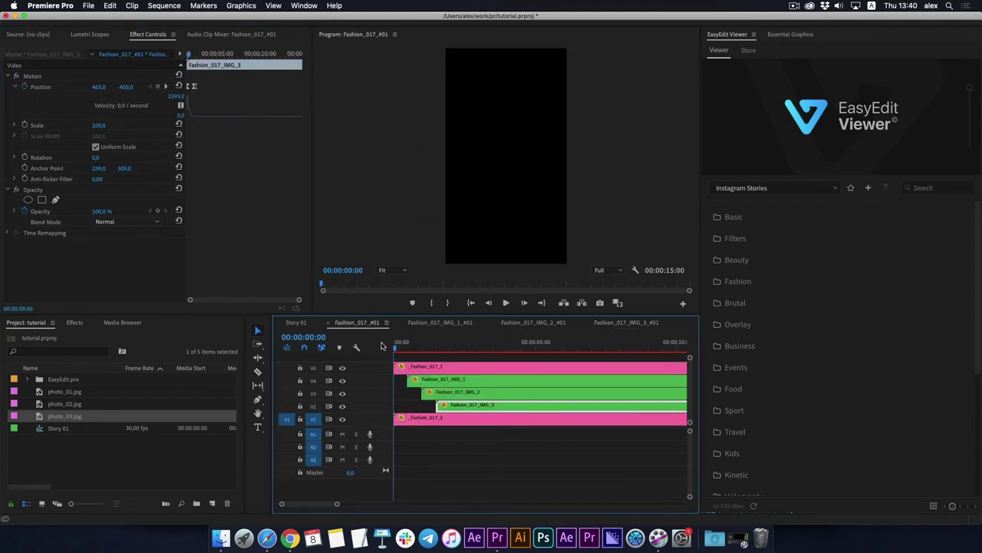
key("space")
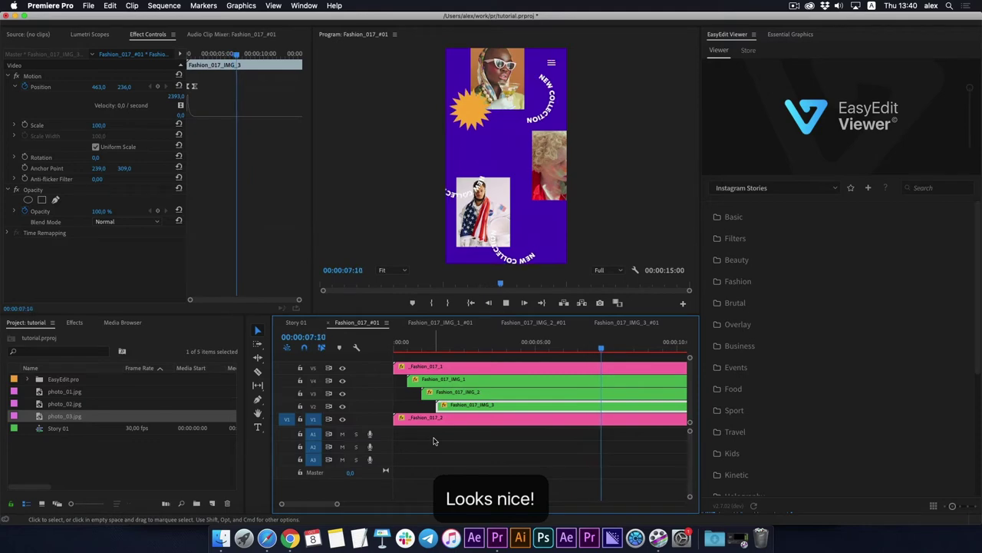
key("space")
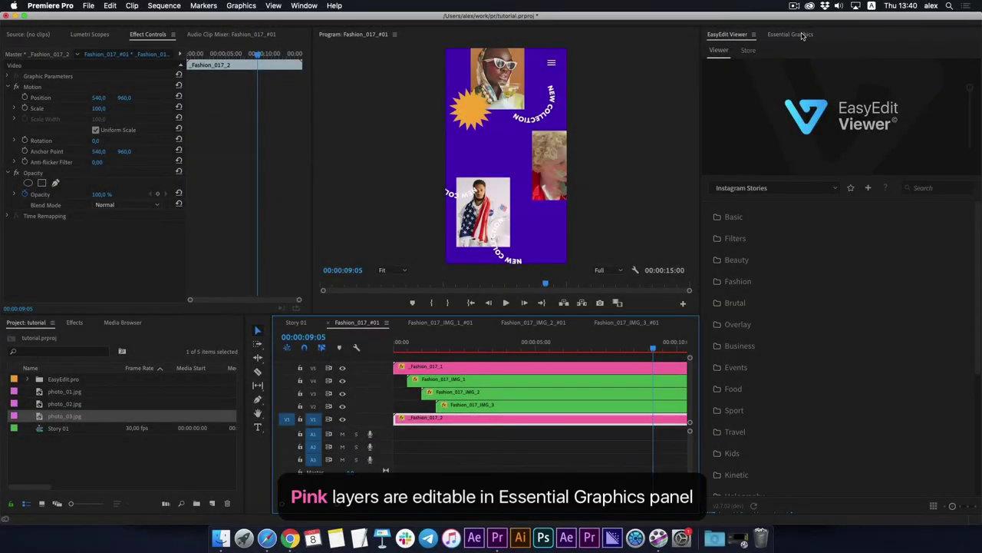
Change the fashion story's Color BG from purple to red-orange in Essential Graphics.
left_click(791, 34)
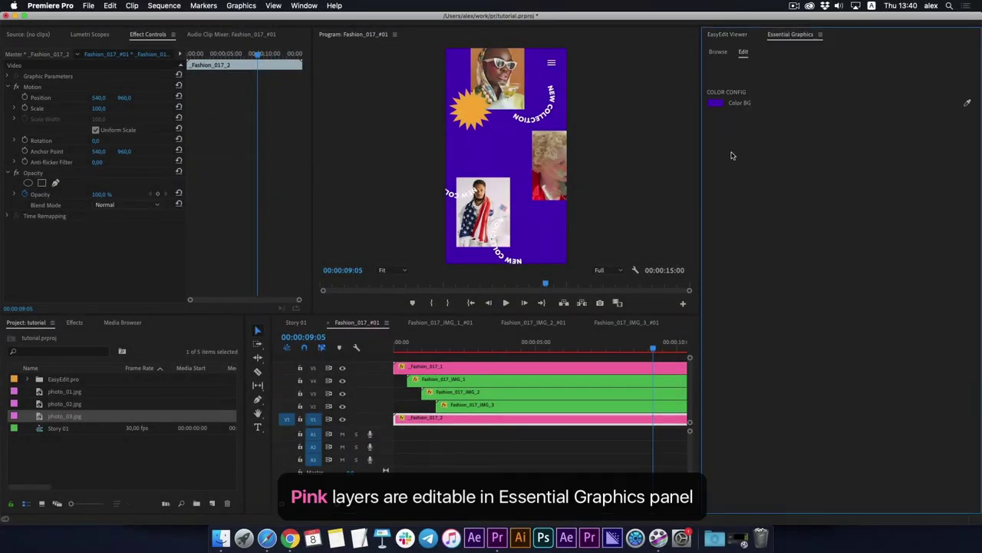
left_click(310, 6)
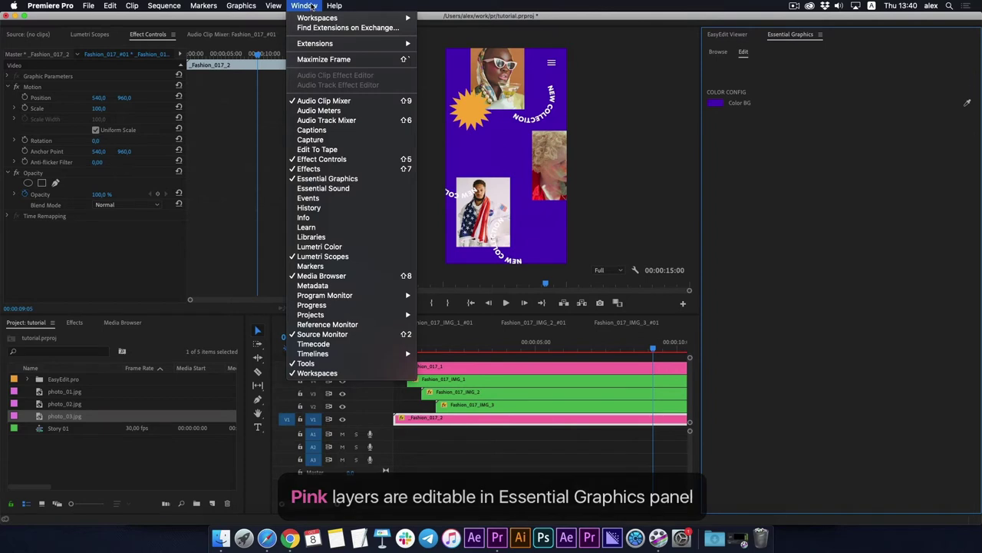
left_click(335, 179)
left_click(716, 105)
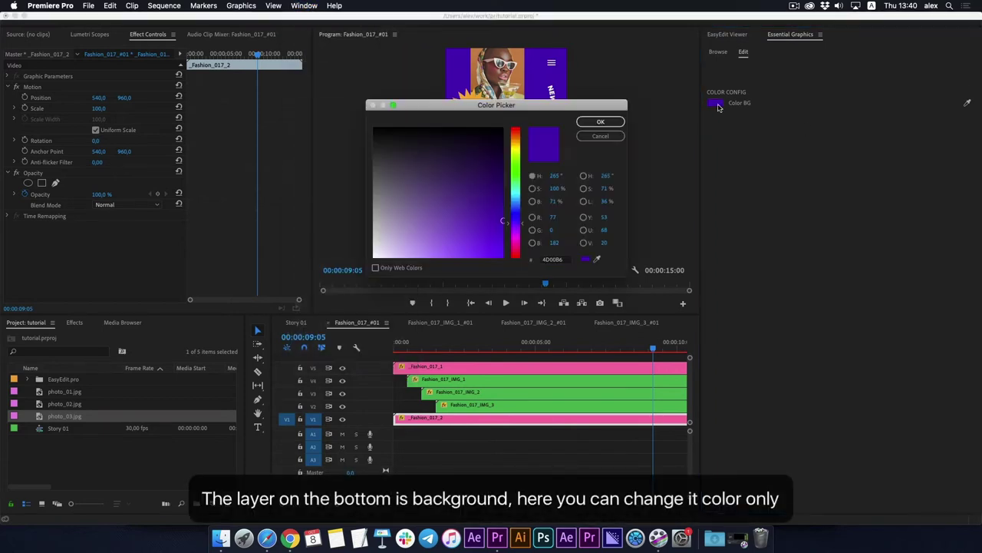
left_click_drag(519, 212, 521, 142)
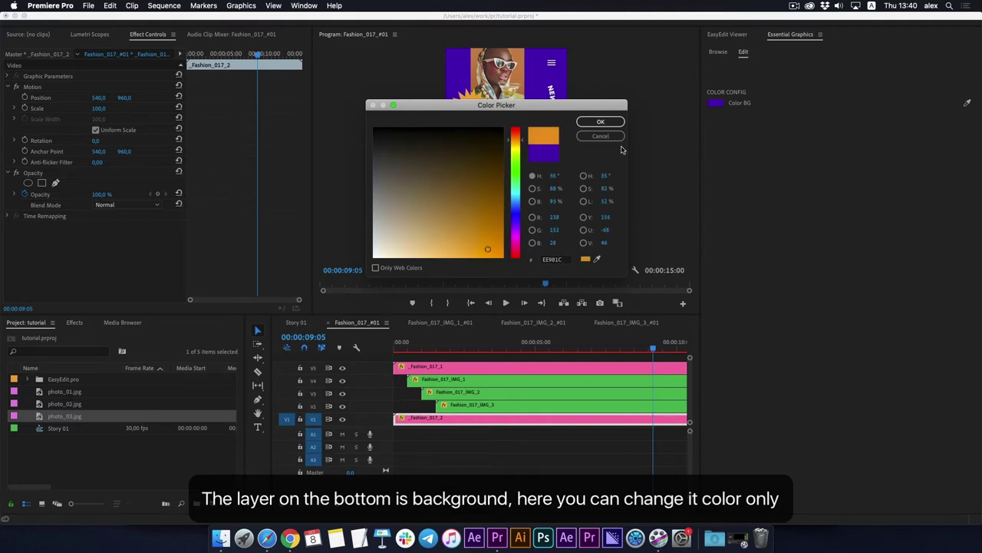
left_click(614, 123)
left_click(717, 104)
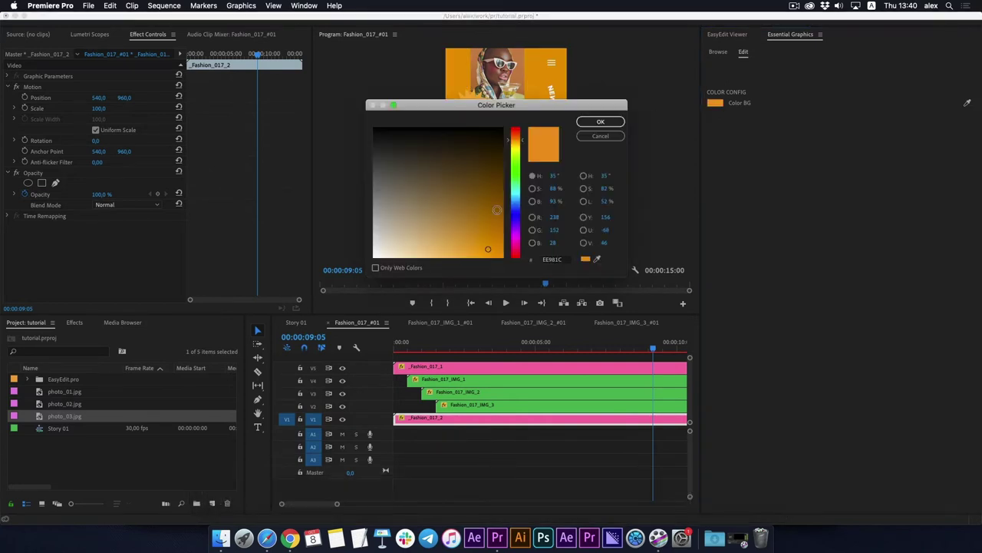
left_click_drag(523, 144, 523, 136)
left_click(613, 121)
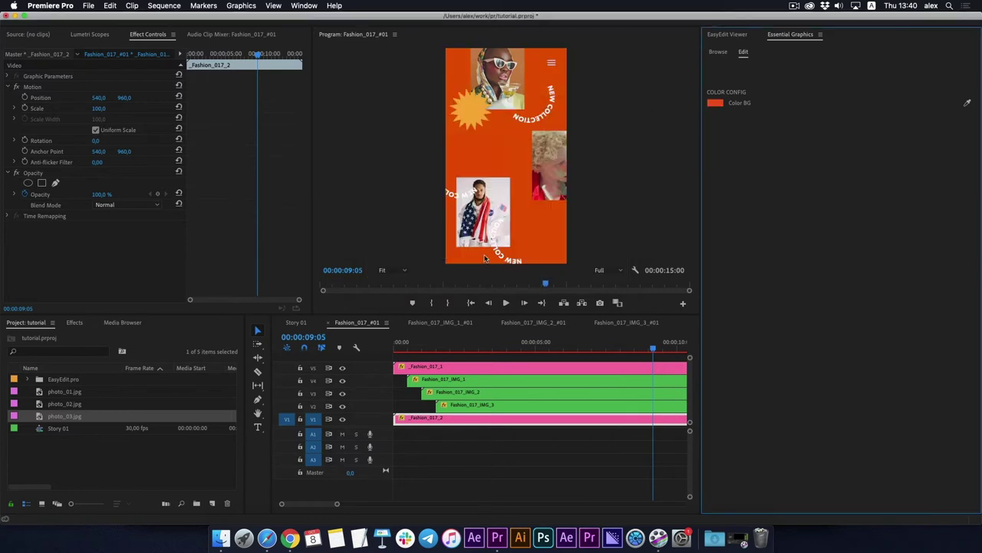
On the top V5 layer, change the first caption to 'type any text here' and enlarge it.
left_click(402, 368)
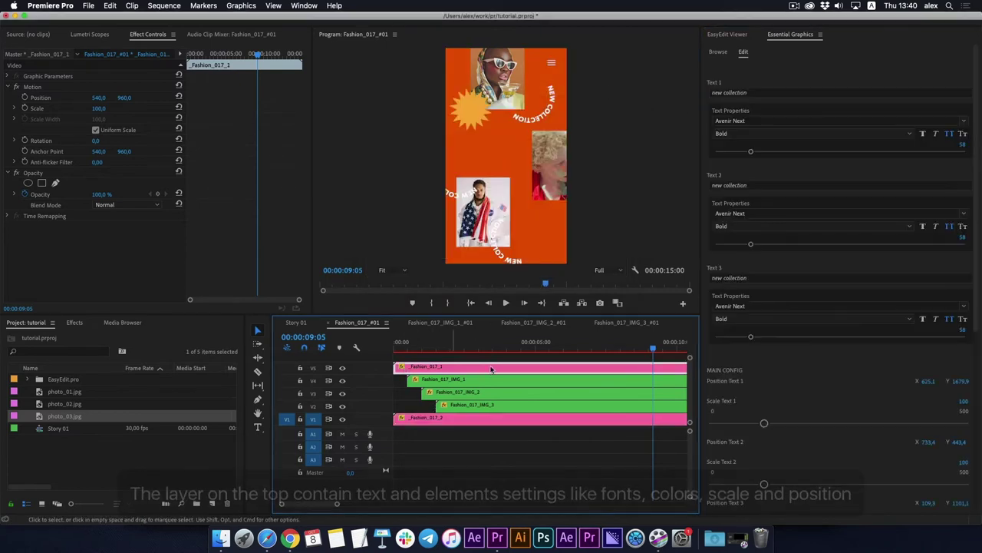
left_click(711, 93)
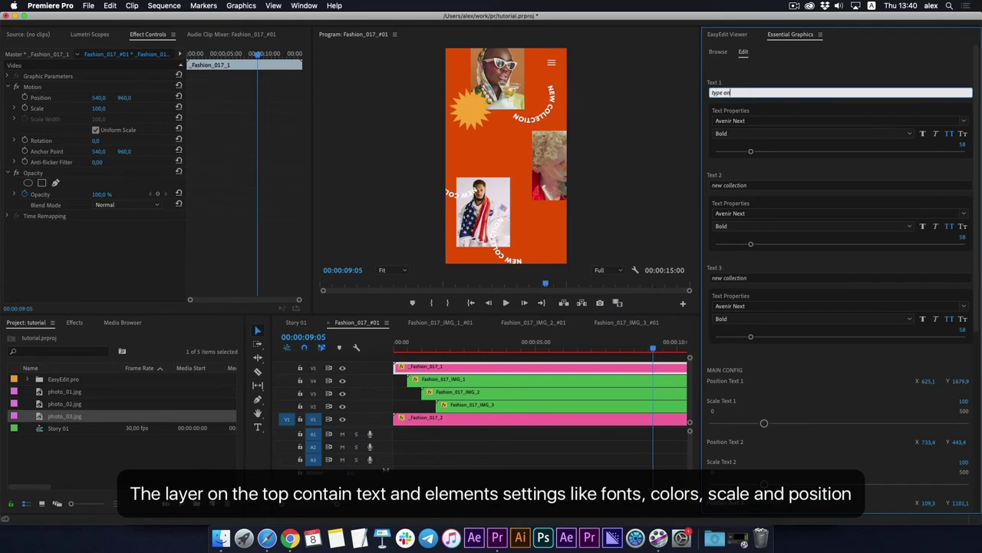
left_click(788, 68)
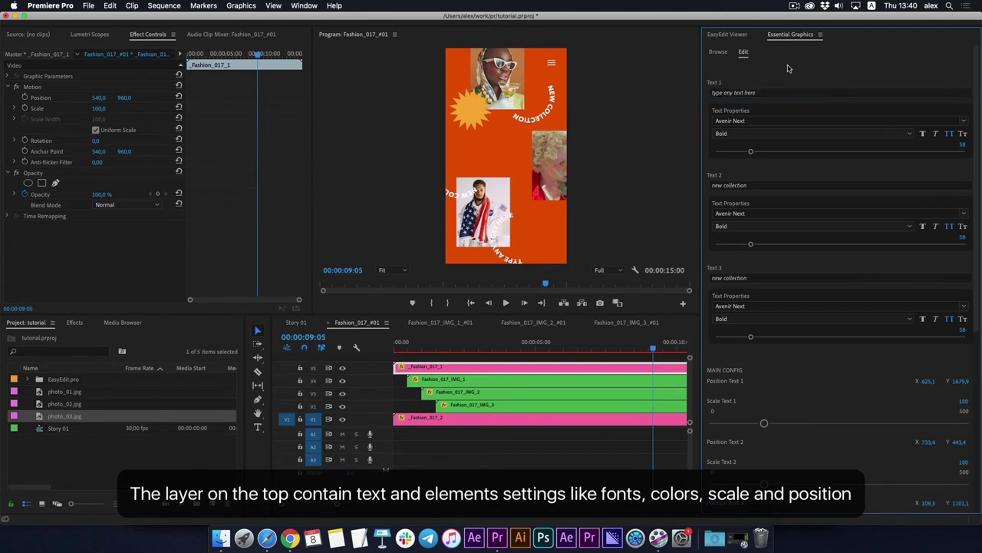
left_click_drag(750, 152, 766, 152)
Change the other captions to 'and here' and 'and even here too', enlarging the third, then preview.
left_click(739, 185)
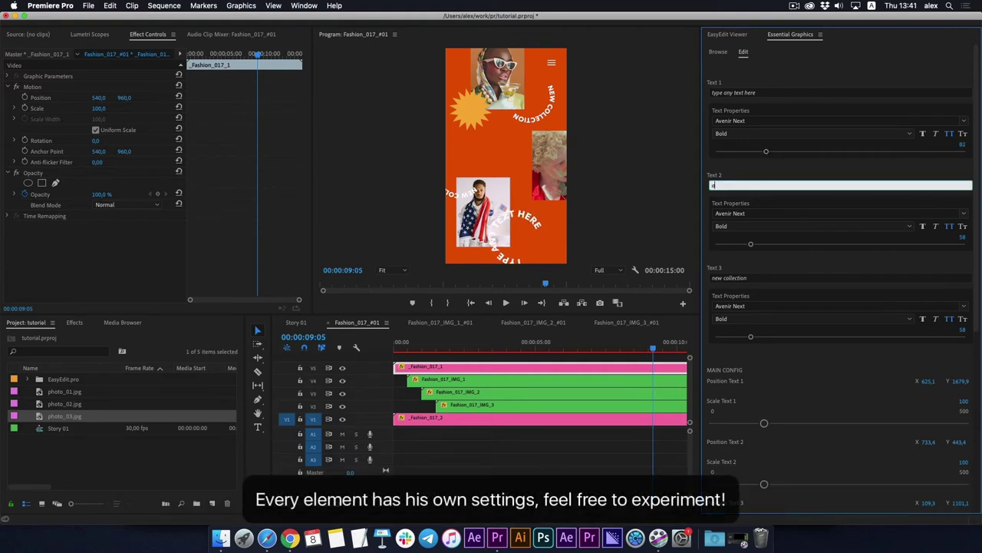
left_click(730, 180)
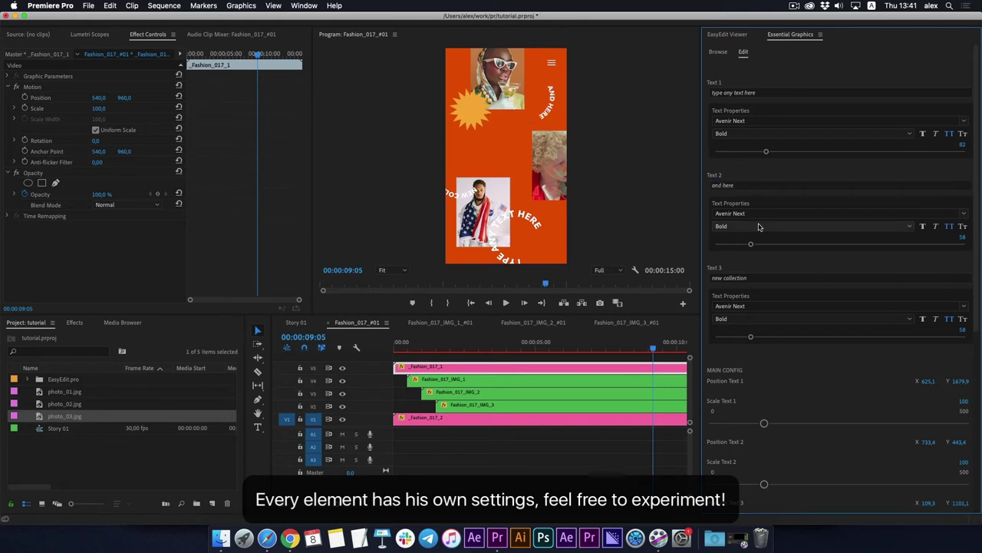
double_click(725, 280)
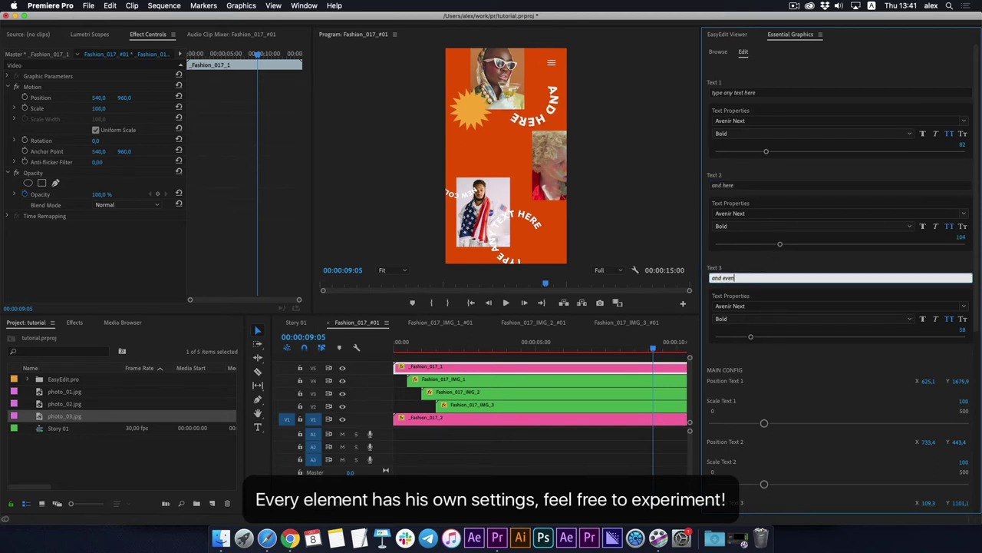
left_click(755, 262)
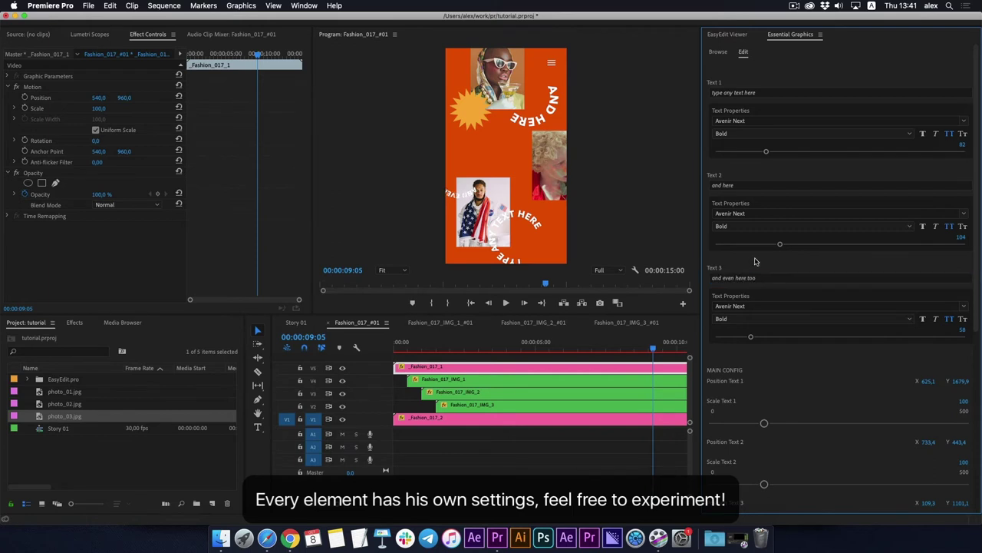
left_click_drag(752, 337, 775, 336)
left_click_drag(414, 350, 591, 363)
Lower the first caption's scale slightly and set its colour to light cyan.
scroll(844, 345, "down", 10)
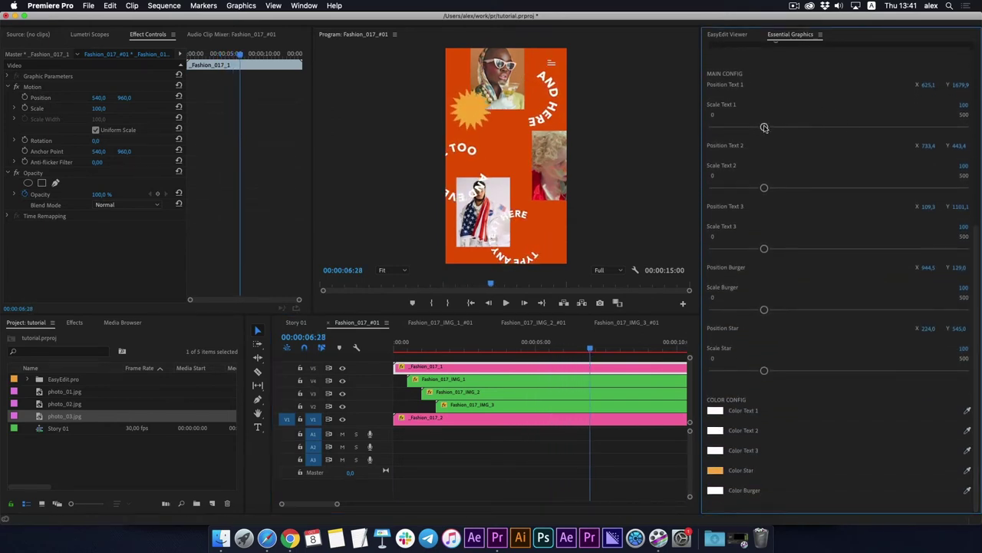
left_click_drag(775, 129, 761, 127)
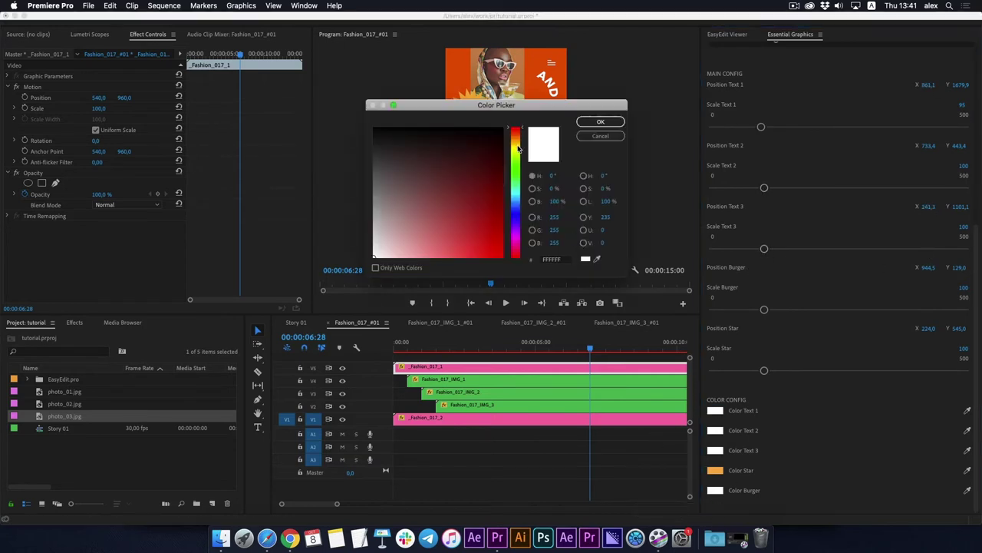
left_click_drag(519, 148, 519, 205)
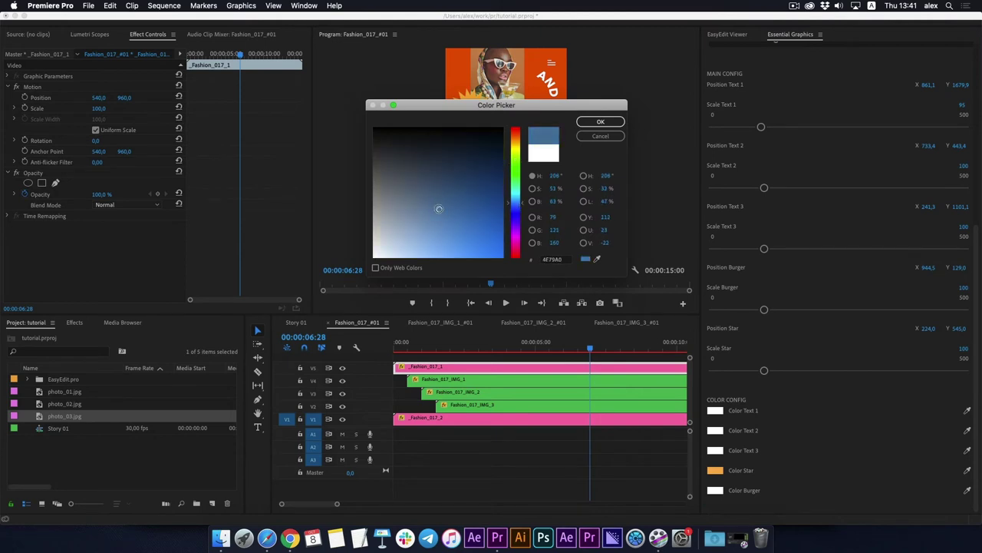
left_click(602, 122)
left_click(714, 410)
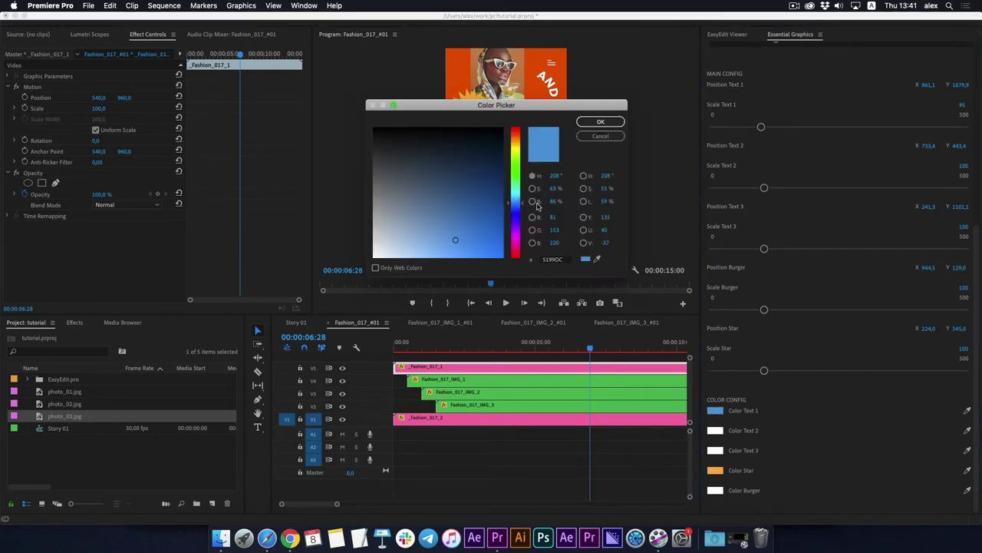
left_click(455, 239)
left_click(601, 123)
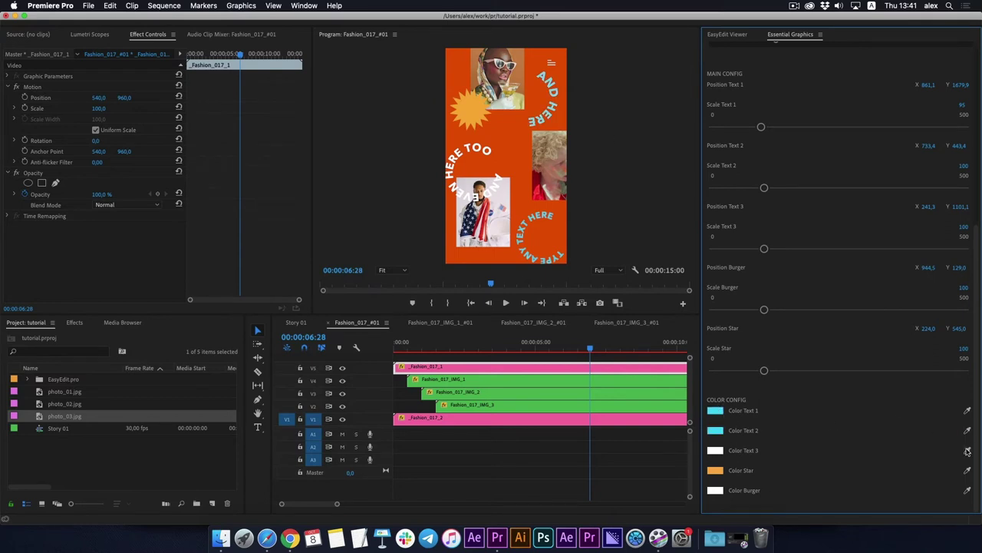
Make the star white and scrub through the whole story to preview the animation.
left_click(715, 470)
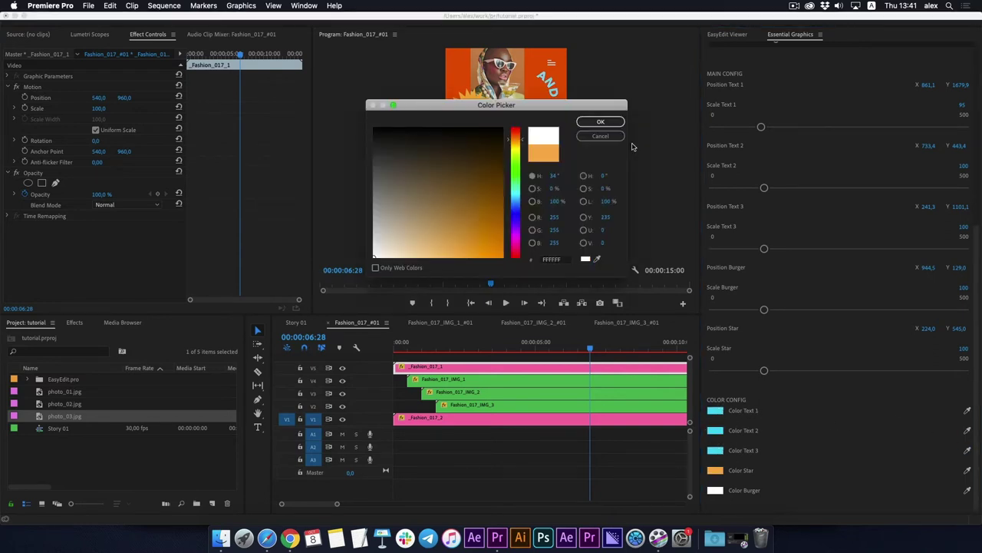
left_click(604, 122)
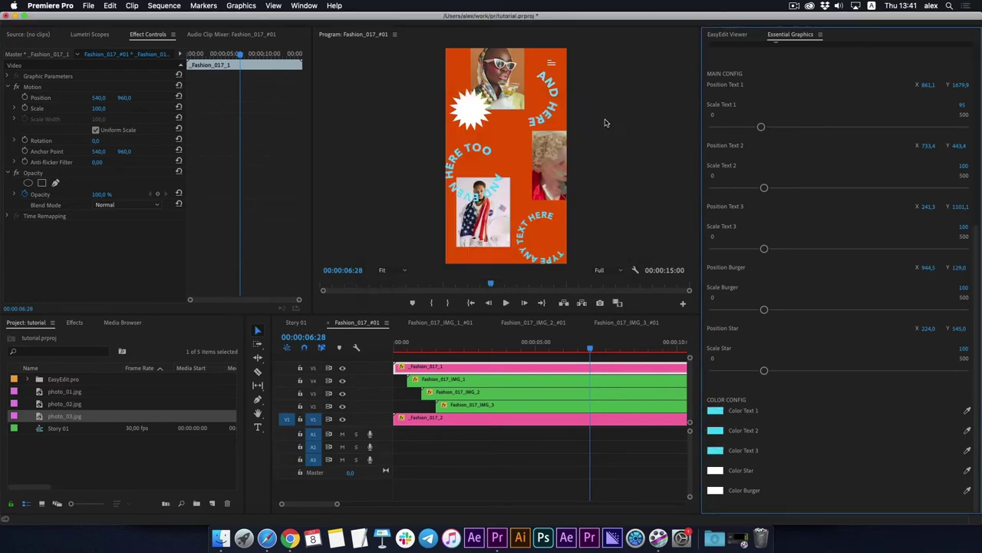
left_click(407, 351)
left_click_drag(407, 351, 645, 368)
left_click_drag(337, 506, 369, 504)
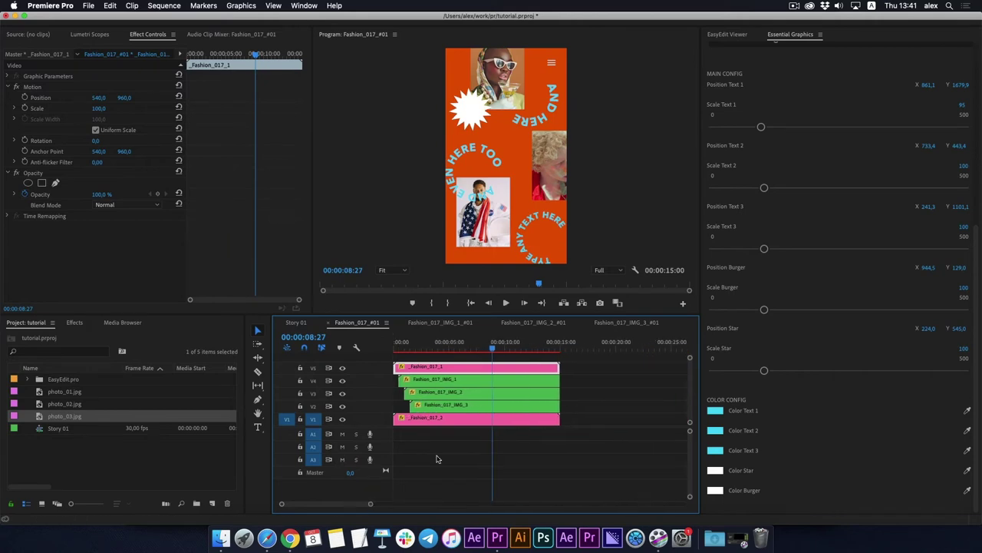
Import the Focus Group template from the Basic folder into Story 02 and preview it.
left_click(507, 349)
left_click_drag(509, 352, 560, 355)
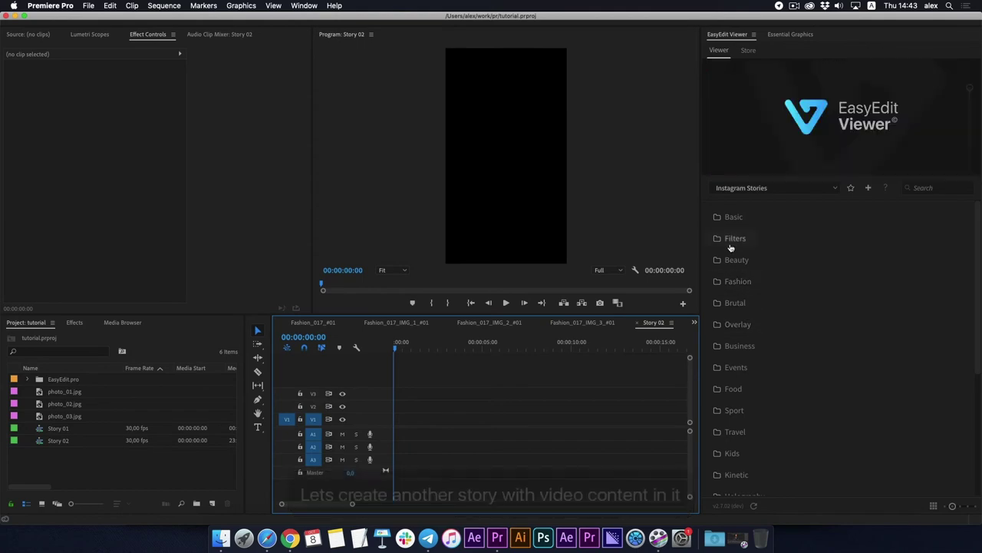
left_click(732, 218)
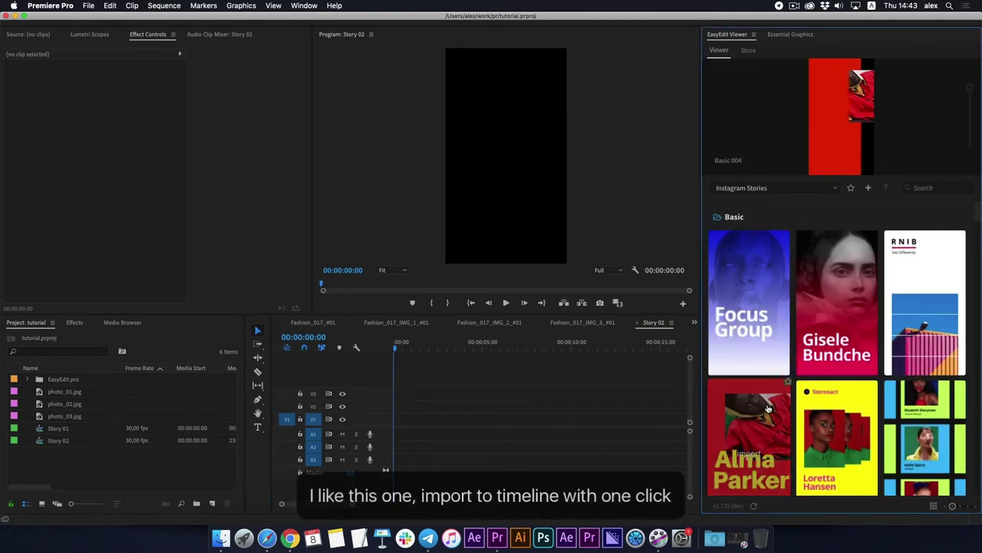
left_click(745, 332)
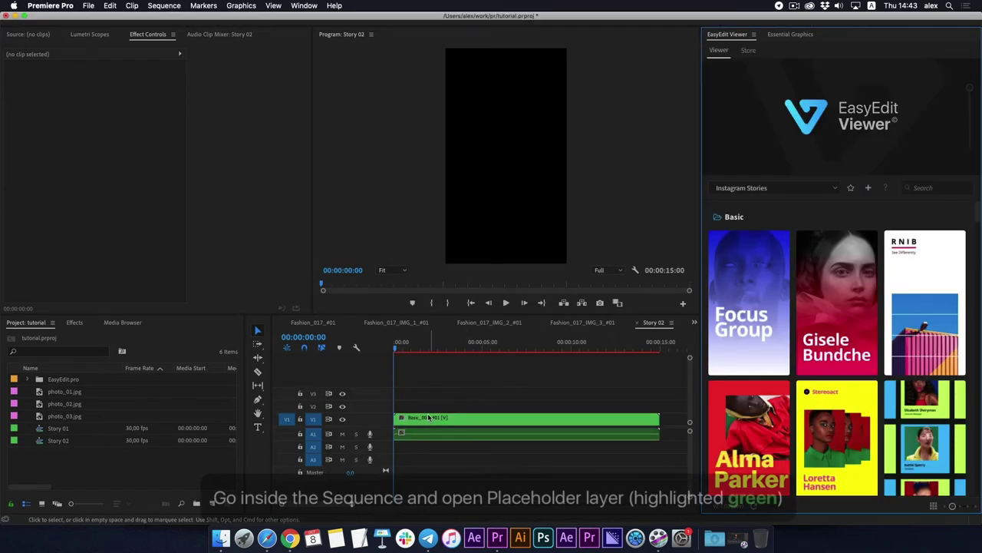
left_click_drag(397, 351, 508, 356)
Open the inner Basic_001_IMG sequence, inspect its layers, and import video_04.mp4 into the Project panel.
double_click(440, 416)
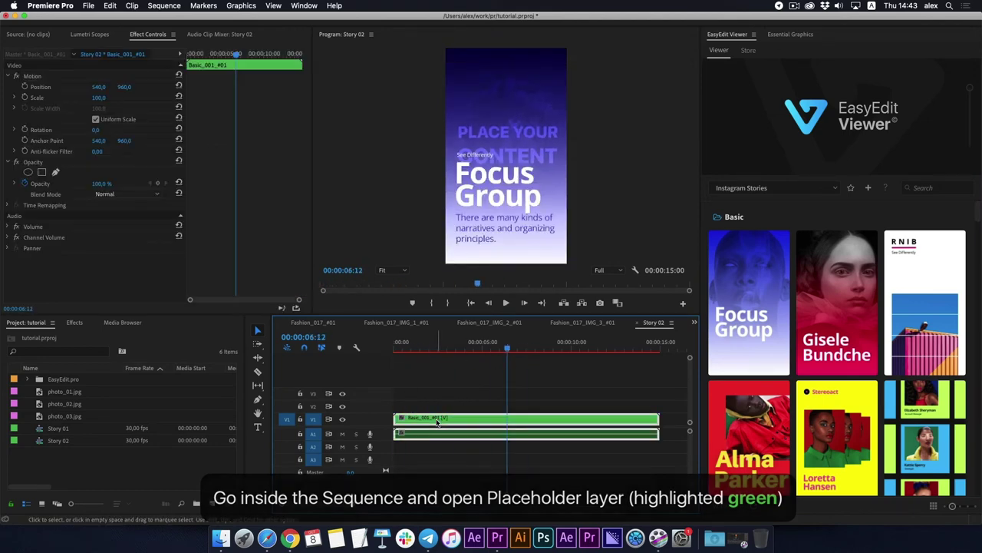
double_click(416, 406)
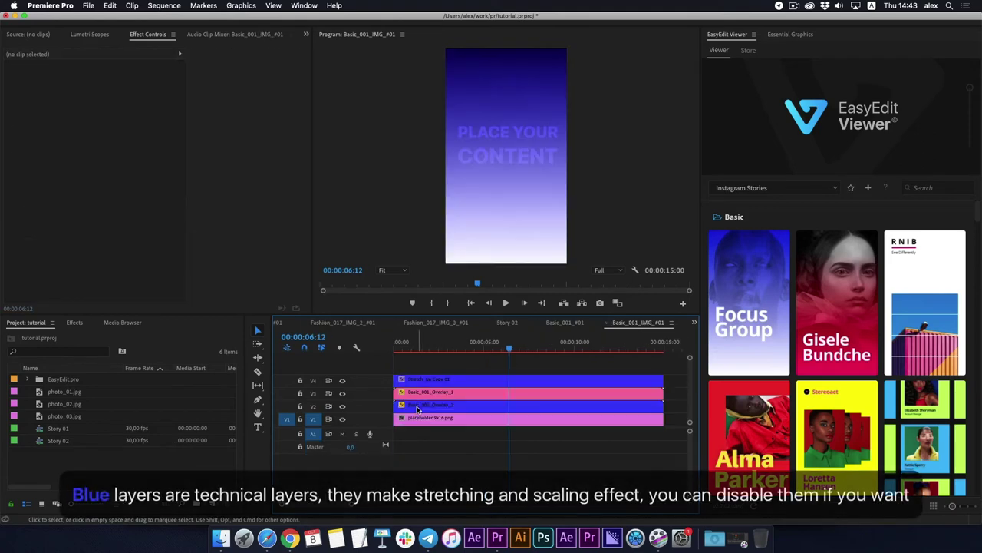
left_click(426, 380)
left_click(427, 404)
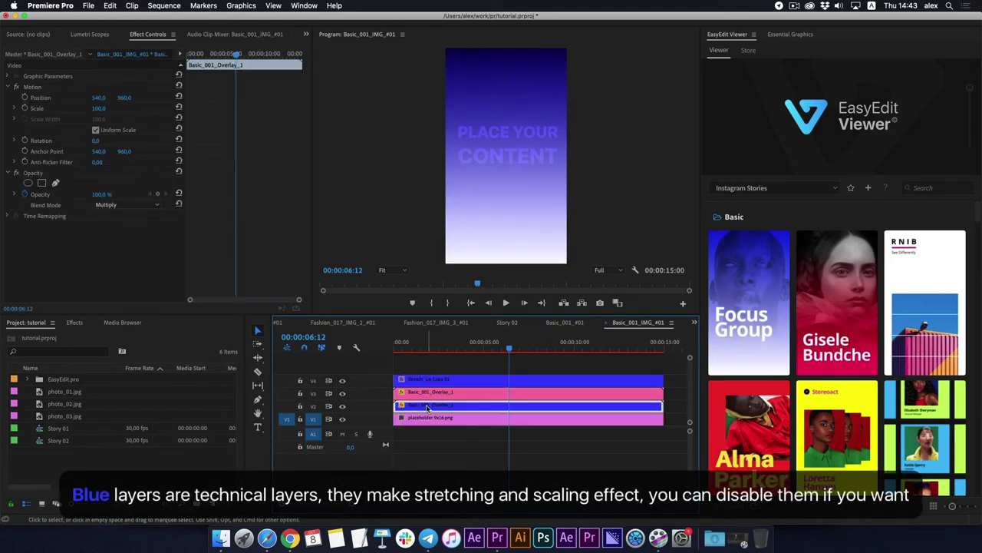
left_click(421, 419)
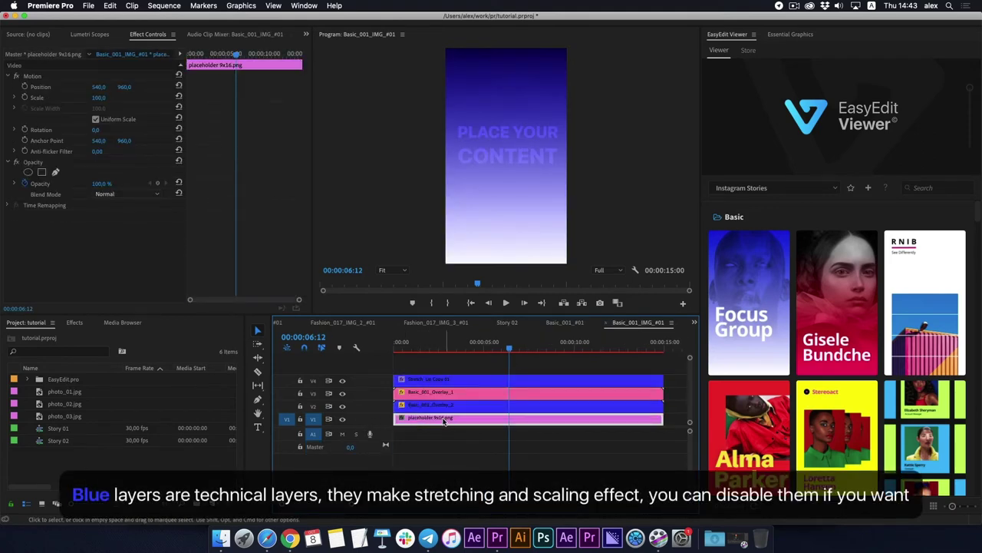
left_click(162, 473)
left_click(222, 537)
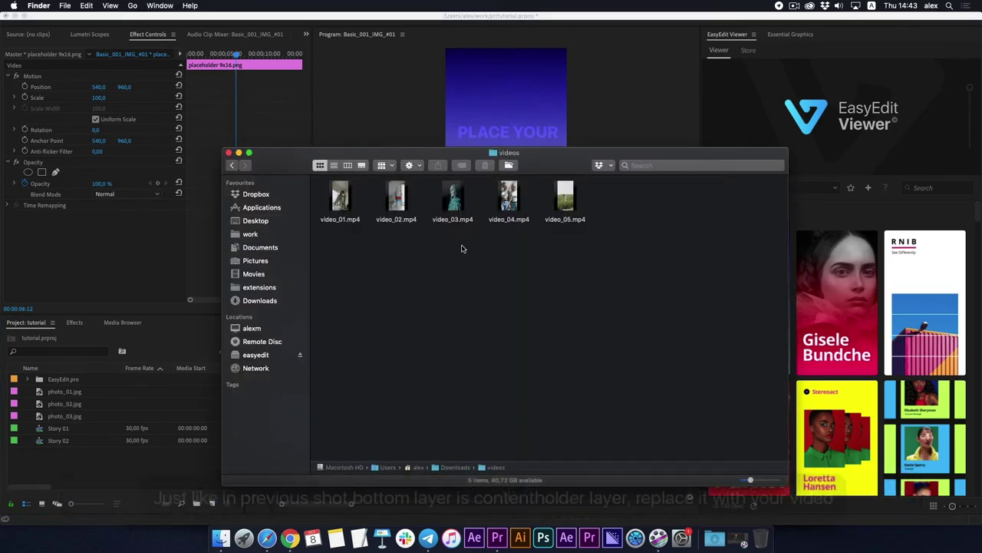
left_click_drag(509, 201, 141, 477)
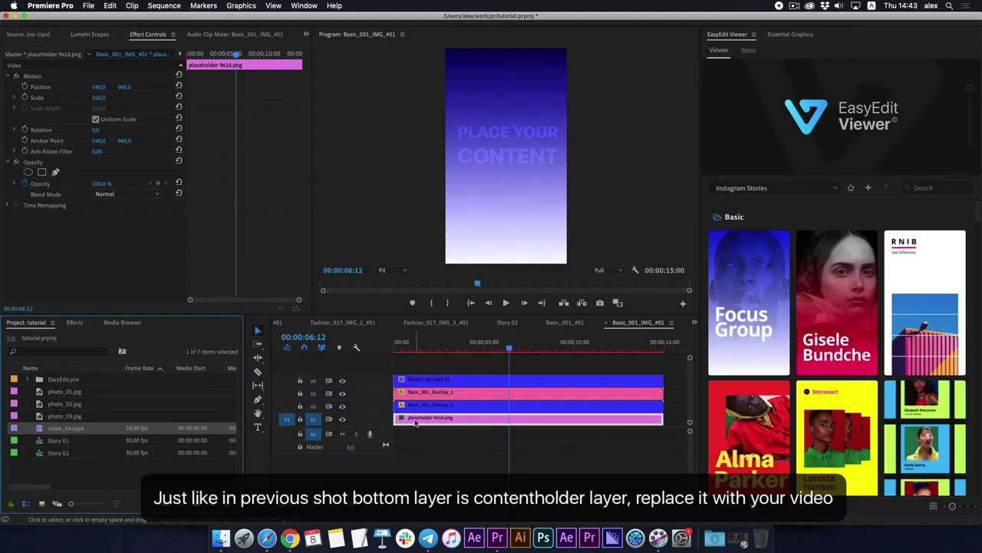
Replace placeholder 9x16.png with video_04.mp4 on V1 and preview Story 02.
key("Delete")
left_click_drag(61, 428, 395, 422)
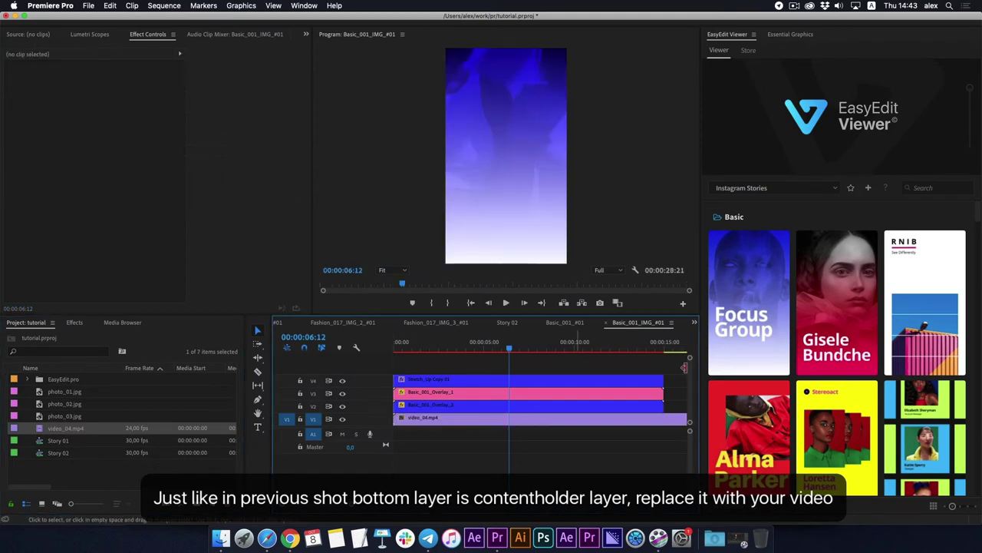
left_click(512, 323)
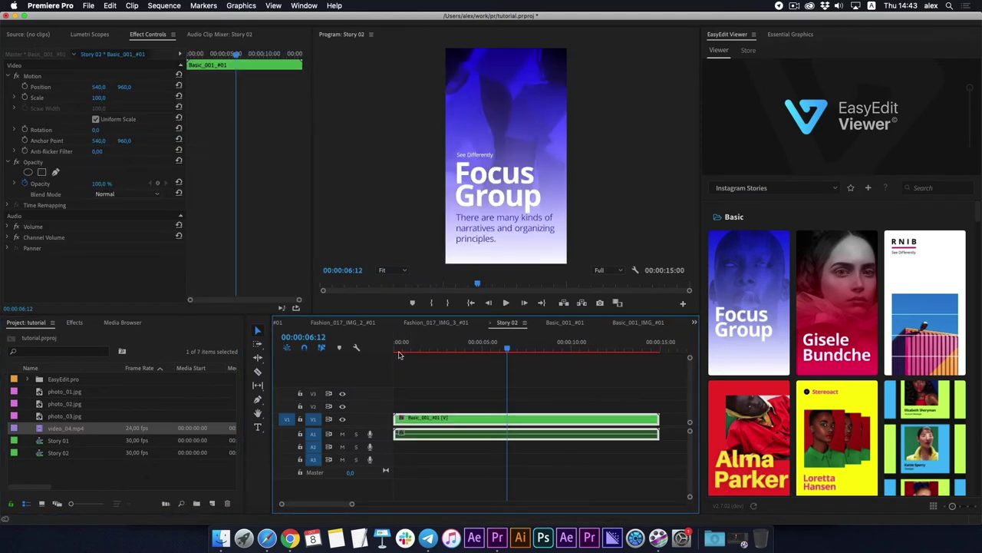
left_click(400, 350)
left_click_drag(400, 350, 450, 350)
Scale video_04.mp4 to 50%, compare the blue and pink overlays, and select the pink overlay.
double_click(435, 419)
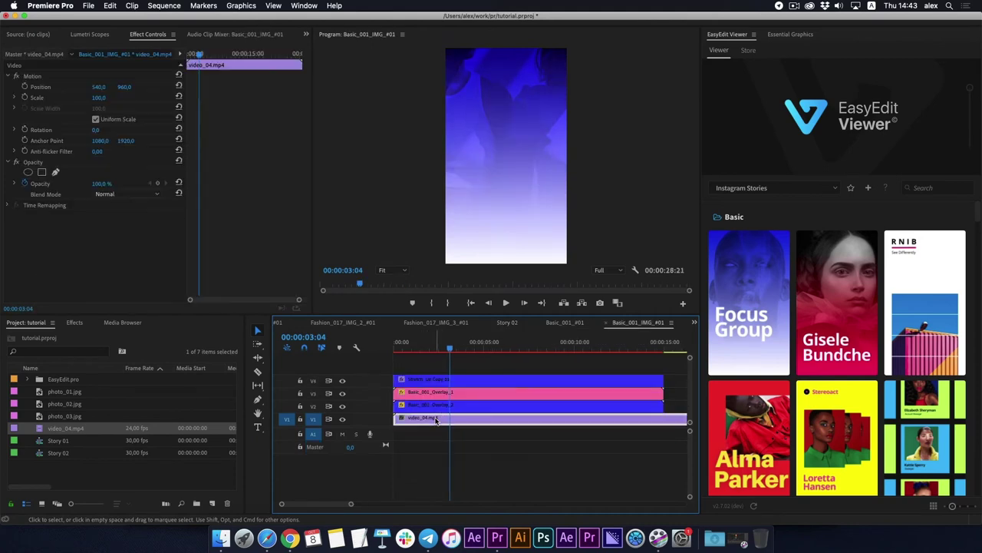
left_click_drag(97, 100, 58, 99)
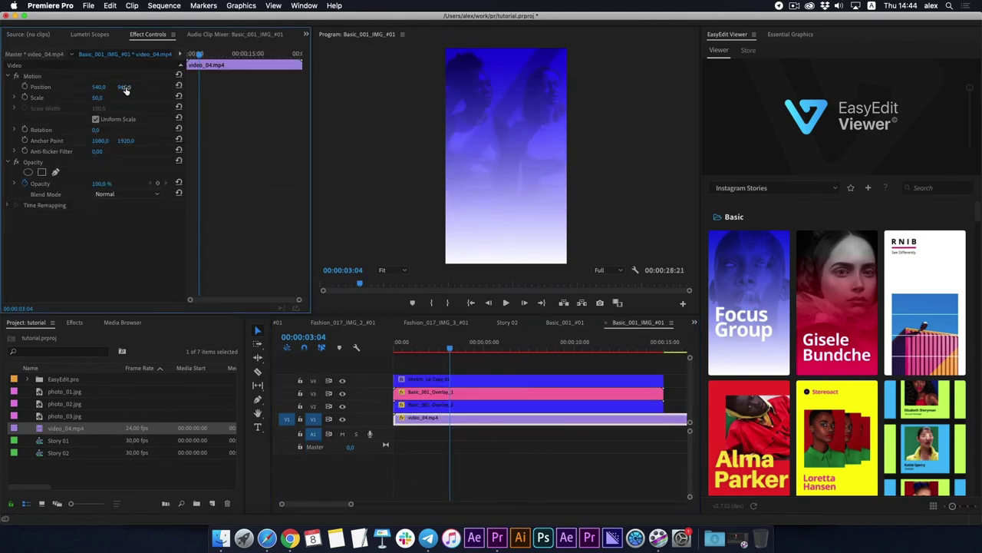
left_click(431, 408)
left_click(342, 406)
left_click(342, 406)
left_click(343, 393)
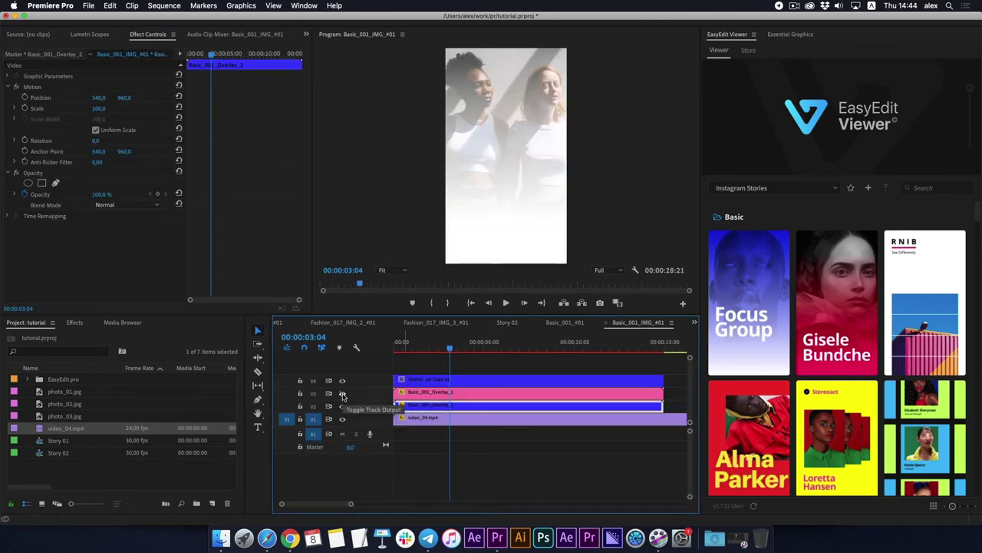
left_click(342, 393)
left_click(476, 393)
Set the overlay gradient's Start Color to pink and End Color to orange, then preview Story 02.
left_click(791, 34)
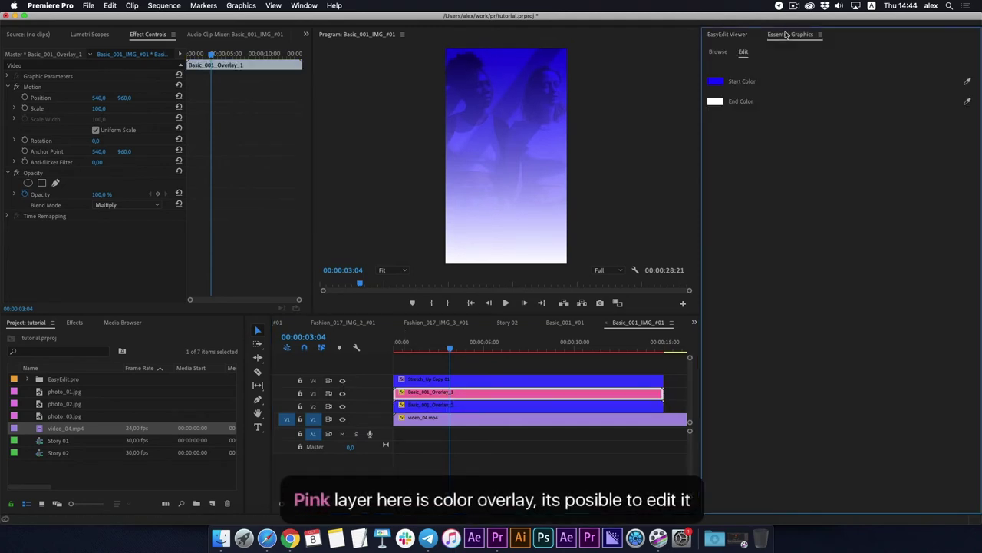
left_click(715, 81)
left_click(522, 230)
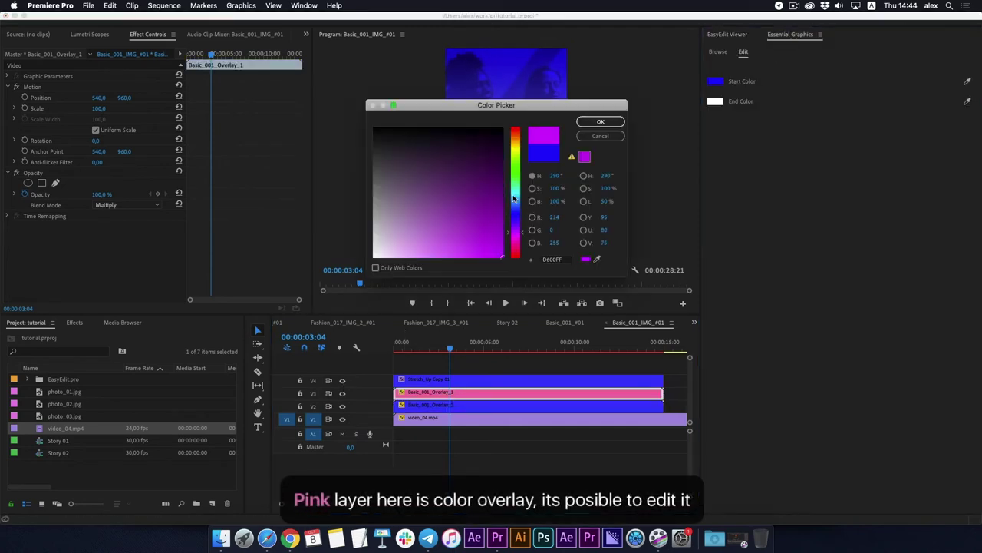
left_click(601, 121)
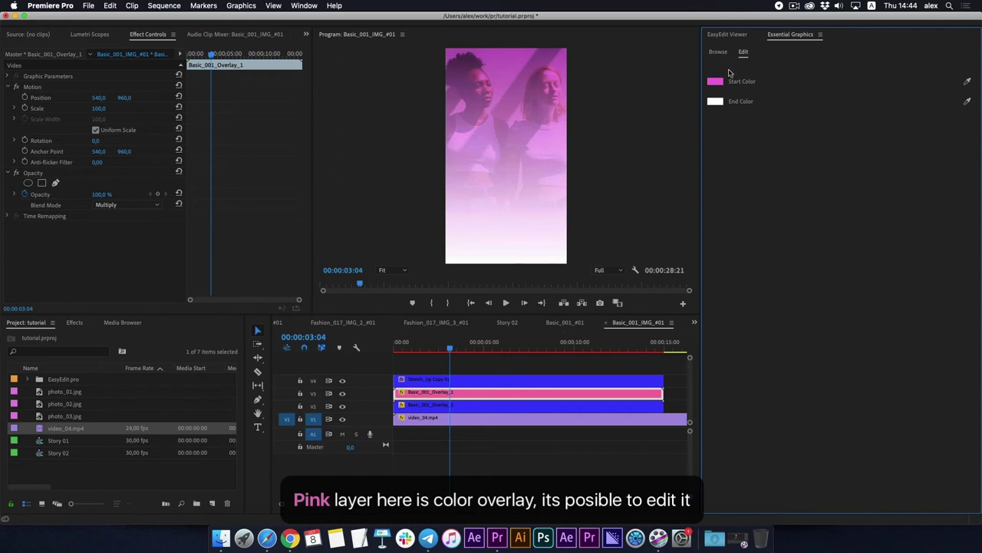
left_click(715, 101)
left_click(515, 136)
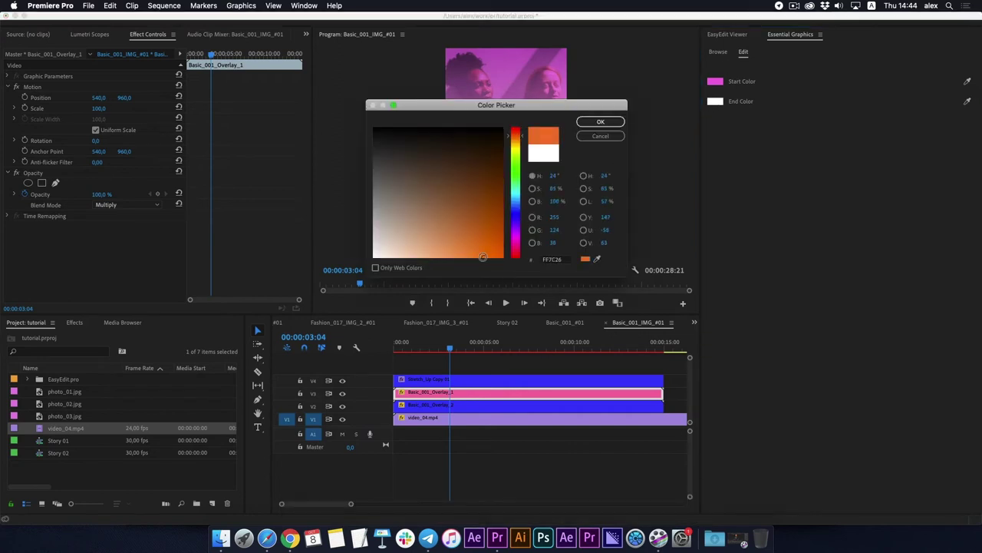
left_click(600, 121)
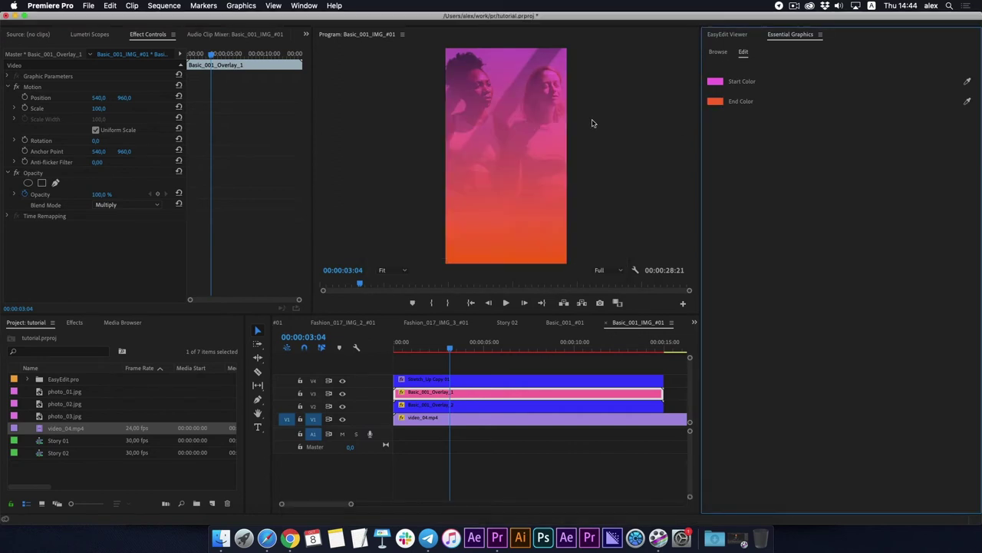
left_click(507, 321)
left_click_drag(449, 349, 564, 350)
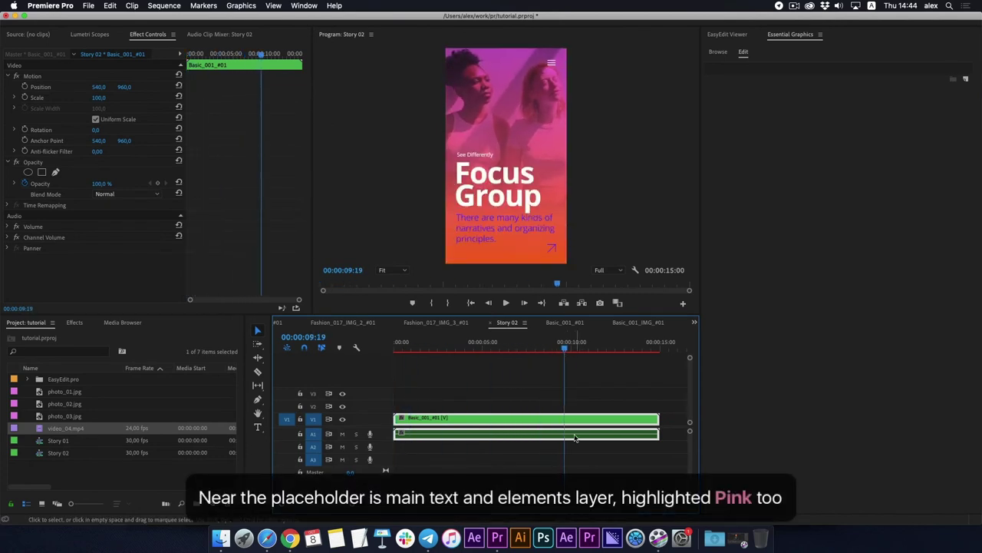
Set Color Text 3, 4 and 5 of the text layer to black.
double_click(575, 435)
scroll(979, 435, "down", 10)
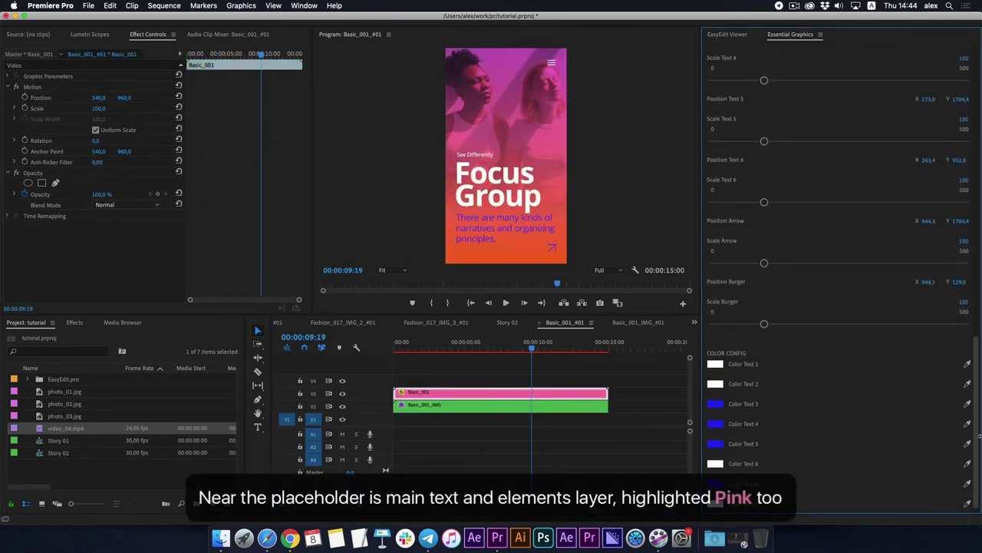
scroll(835, 433, "down", 2)
left_click(715, 391)
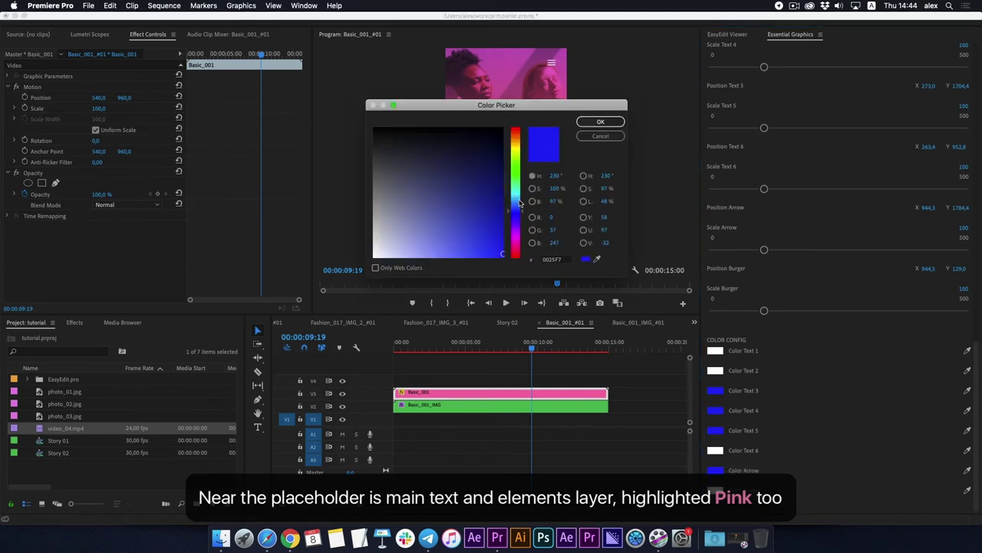
left_click(517, 164)
left_click(377, 281)
left_click(596, 123)
left_click(715, 410)
left_click(377, 281)
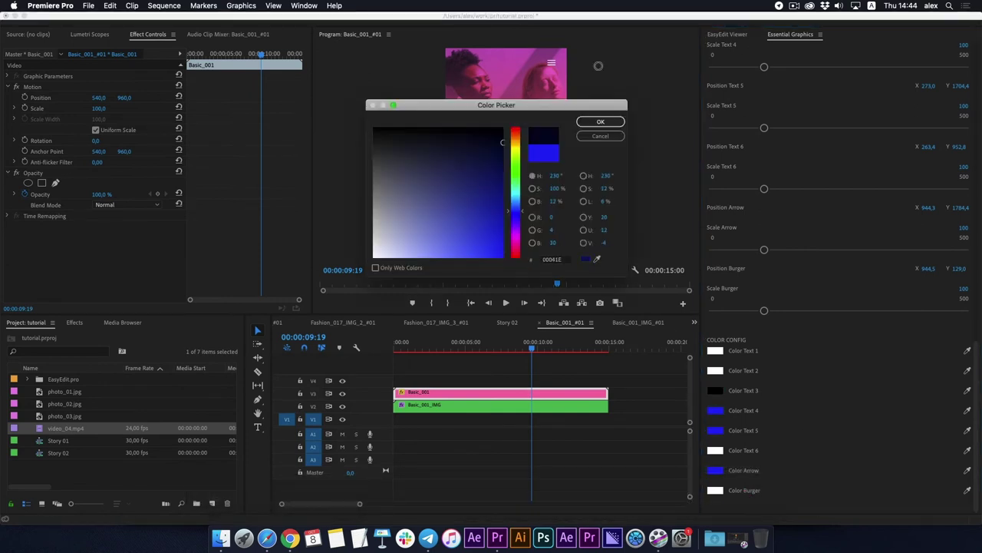
left_click(599, 126)
left_click(716, 431)
left_click(377, 280)
left_click(598, 125)
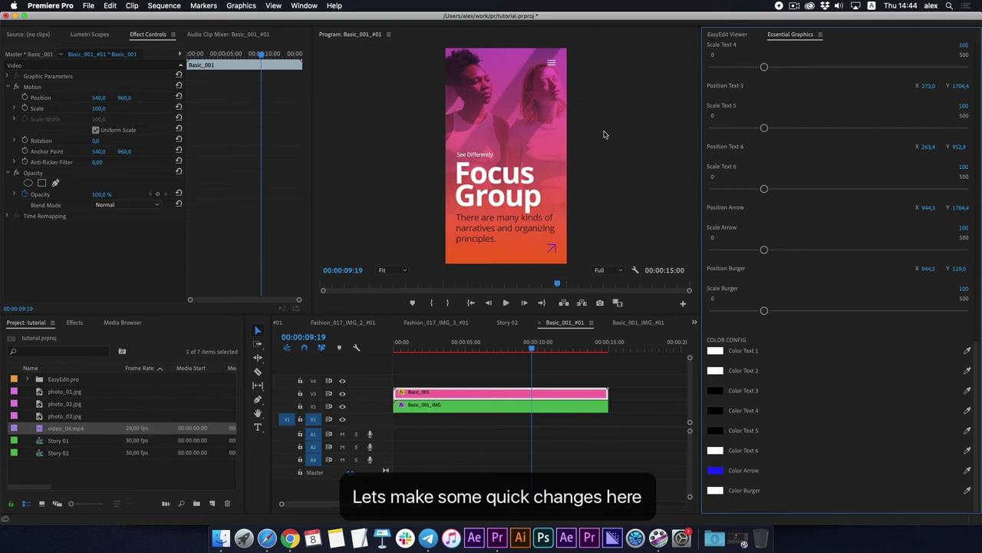
Make the arrow and the See Differently text yellow.
left_click(713, 469)
left_click(519, 253)
left_click(598, 124)
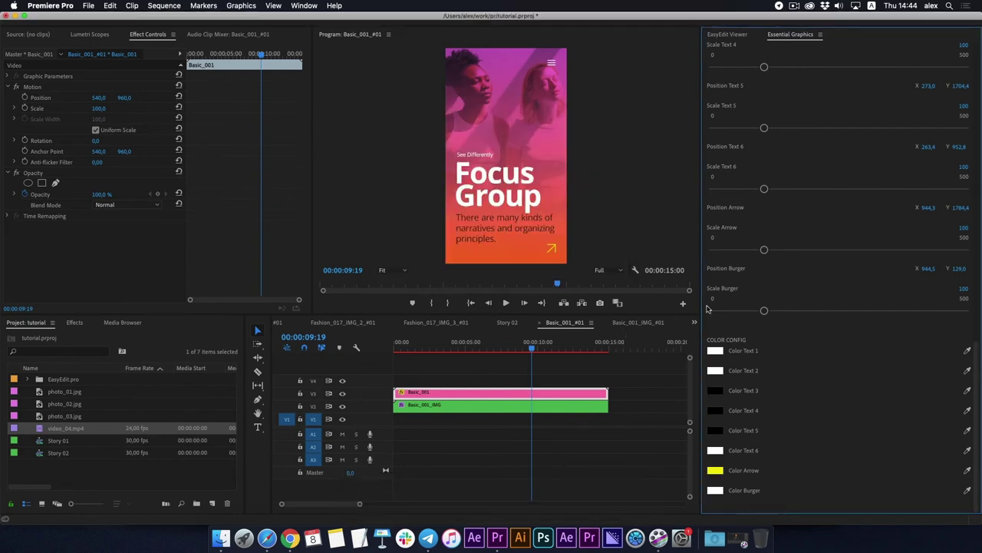
left_click(715, 449)
left_click(477, 209)
left_click(518, 154)
left_click(599, 122)
Import the blue-purple Background_004 gradient from the Backgrounds folder into Story 03 on V1.
left_click_drag(411, 351, 588, 352)
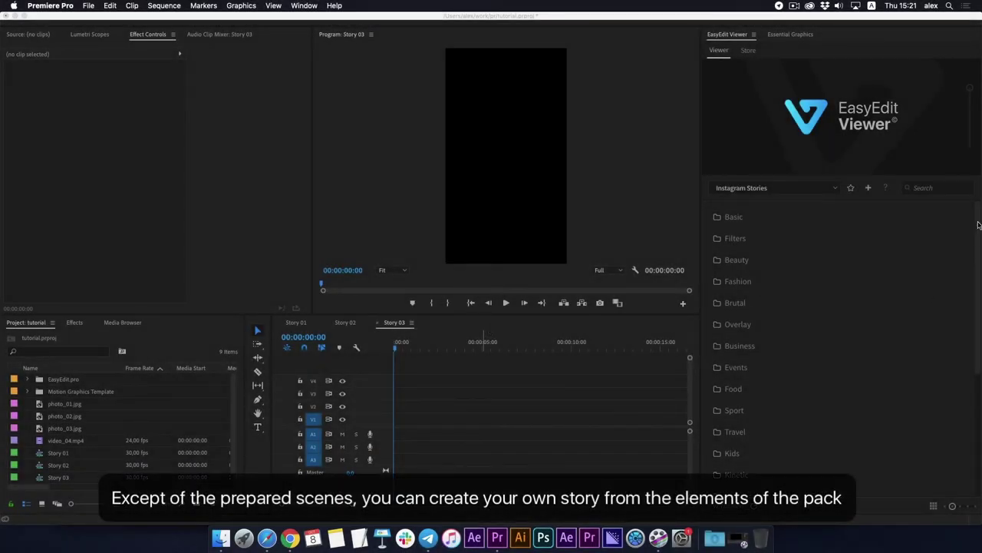
left_click_drag(978, 212, 977, 251)
scroll(893, 350, "down", 2)
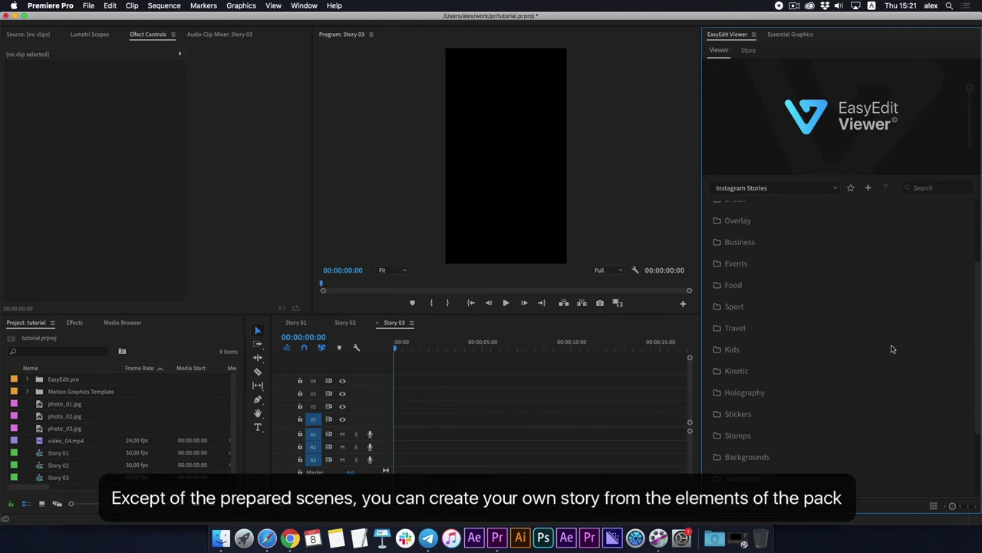
scroll(742, 476, "down", 3)
left_click(746, 408)
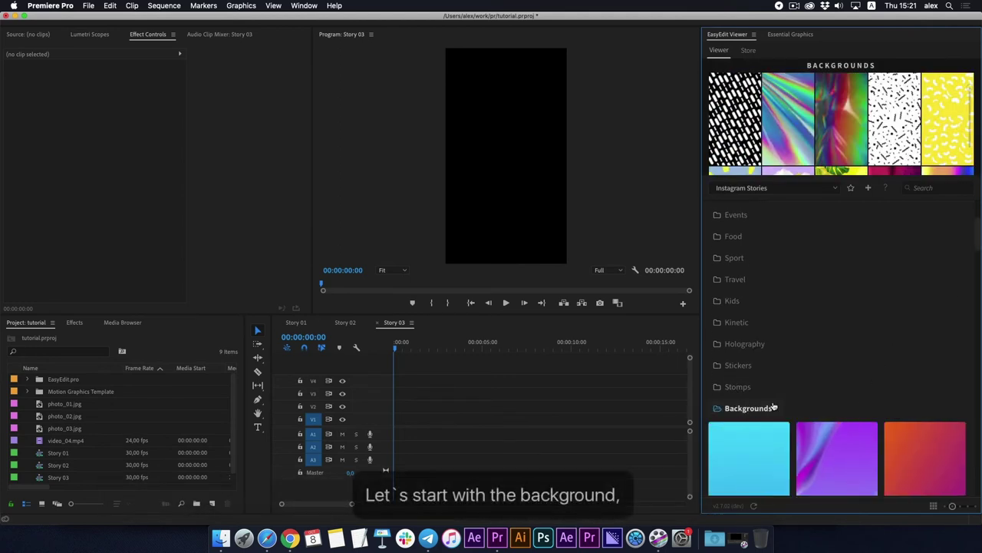
scroll(888, 351, "down", 5)
scroll(855, 292, "down", 3)
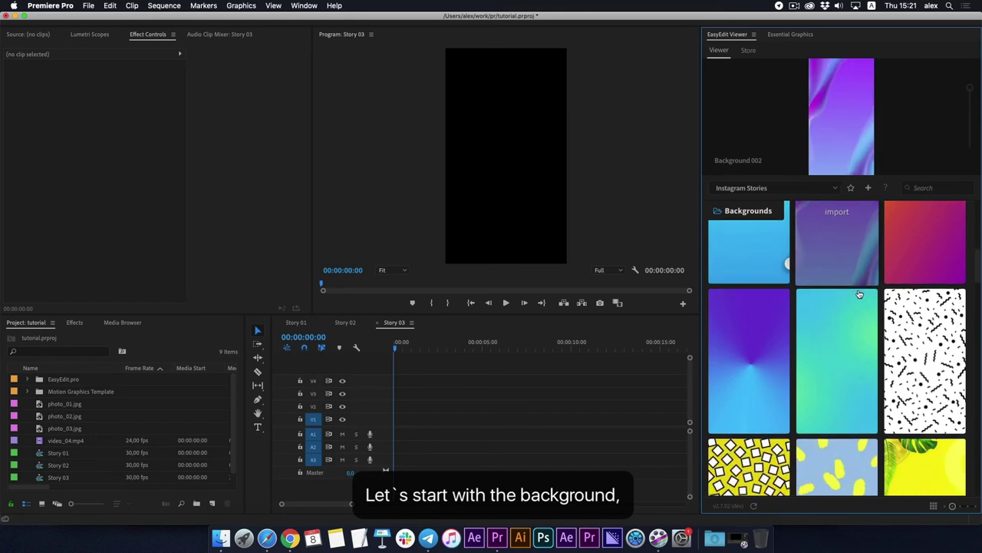
left_click(749, 361)
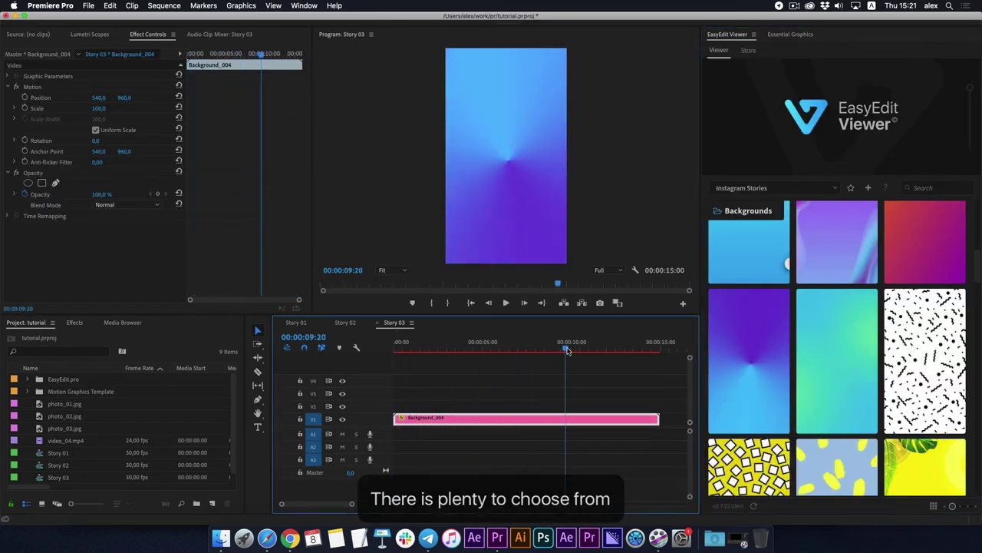
left_click(395, 322)
Lower the gradient's shadow red, nudge shadow green, and raise midtone green balance to 18.
left_click(798, 35)
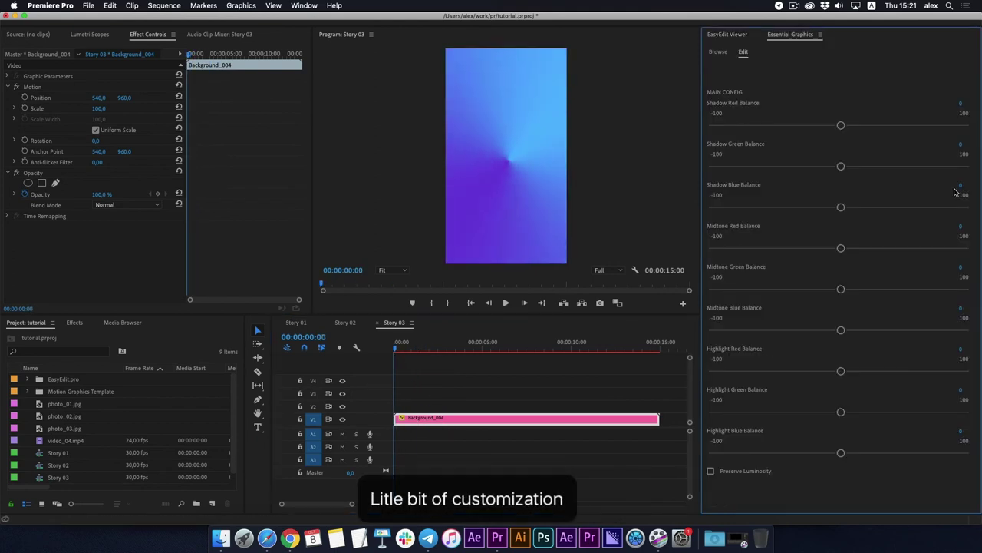
left_click_drag(886, 126, 771, 133)
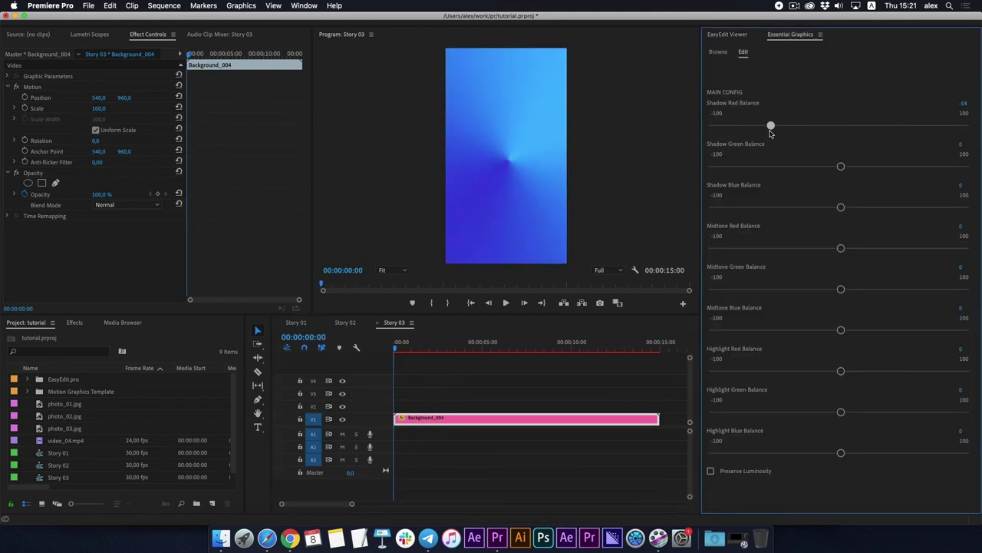
mouse_move(843, 168)
left_mouse_down()
mouse_move(806, 167)
mouse_move(848, 169)
left_mouse_up()
left_click_drag(842, 291, 861, 295)
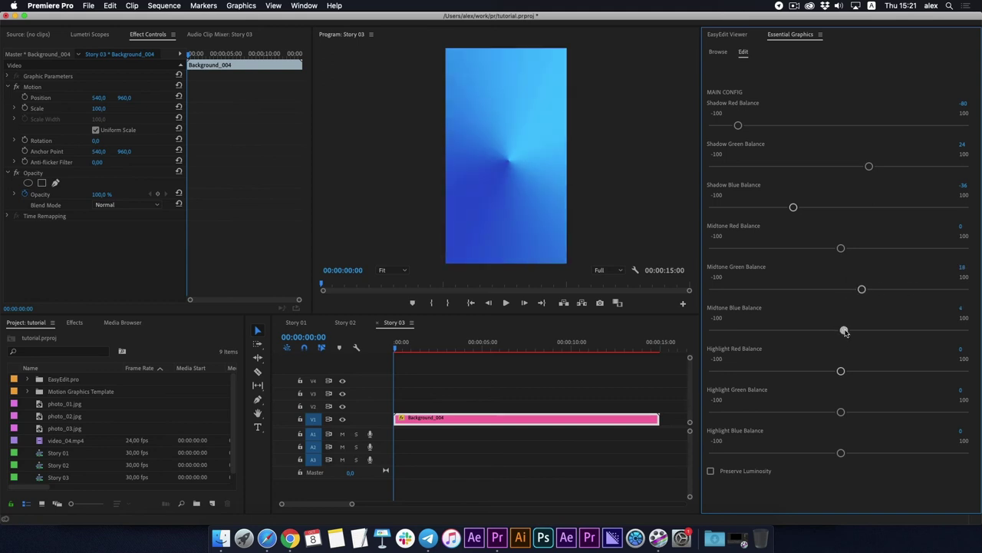
Import the WAKE UP FIERCE template, Typography 023, from EasyEdit's Typography folder onto V2.
left_click(728, 51)
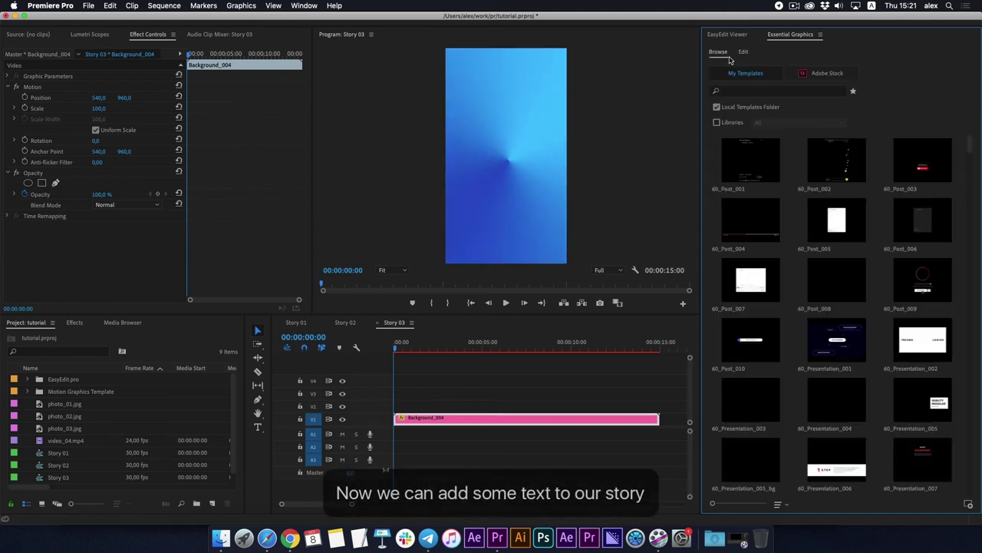
left_click(736, 35)
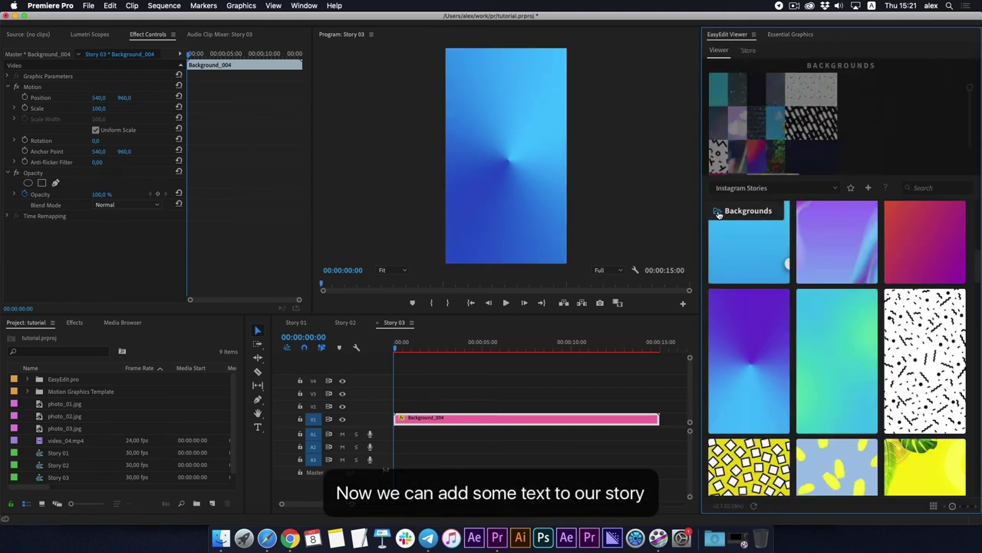
left_click(719, 215)
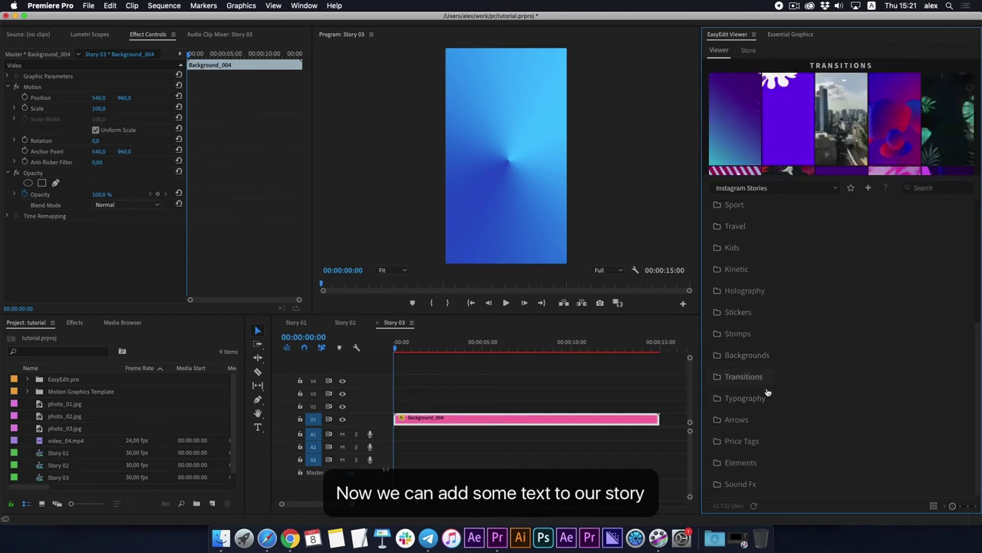
left_click(875, 397)
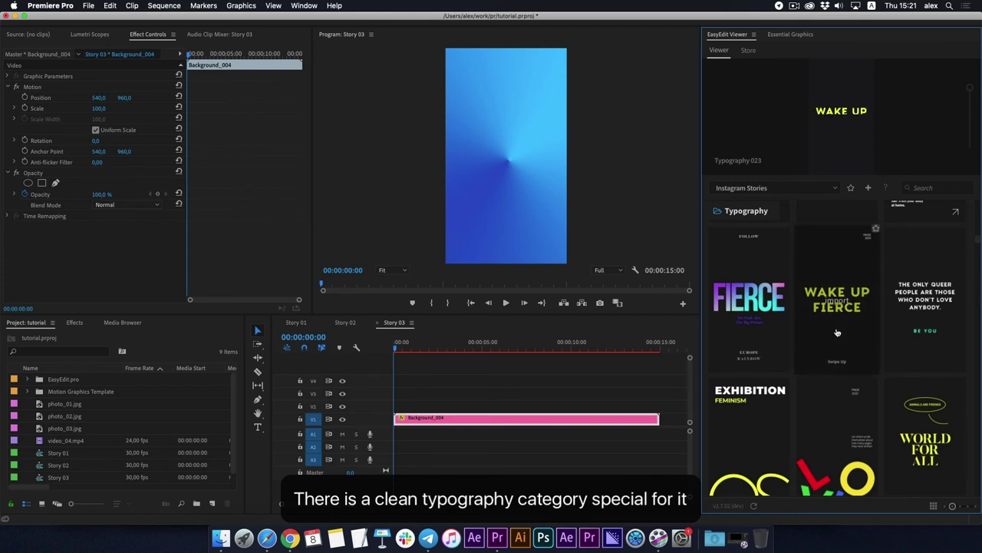
left_click(862, 335)
Set the typography template's Color Text 1 to white in Essential Graphics.
left_click_drag(395, 350, 504, 355)
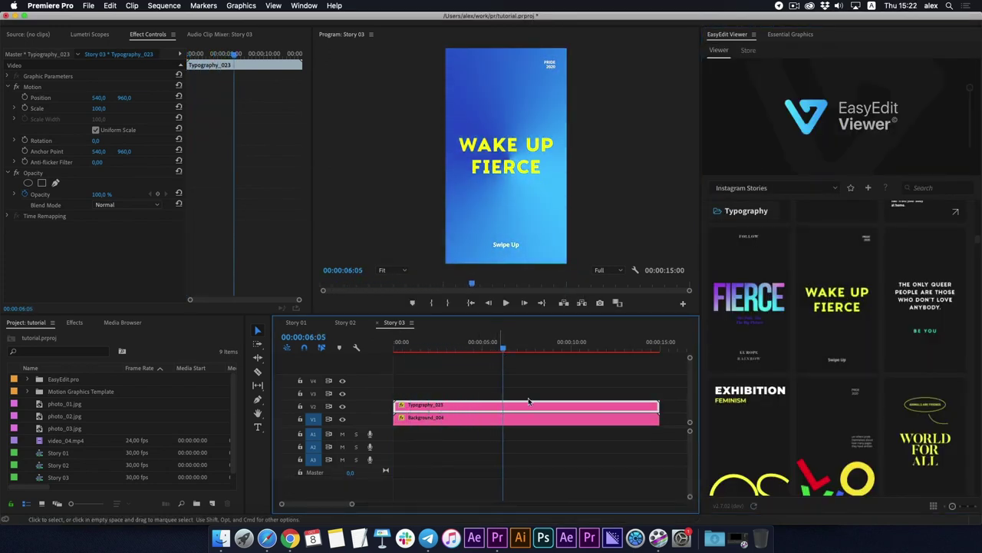
left_click(790, 34)
scroll(971, 330, "down", 5)
left_click(714, 451)
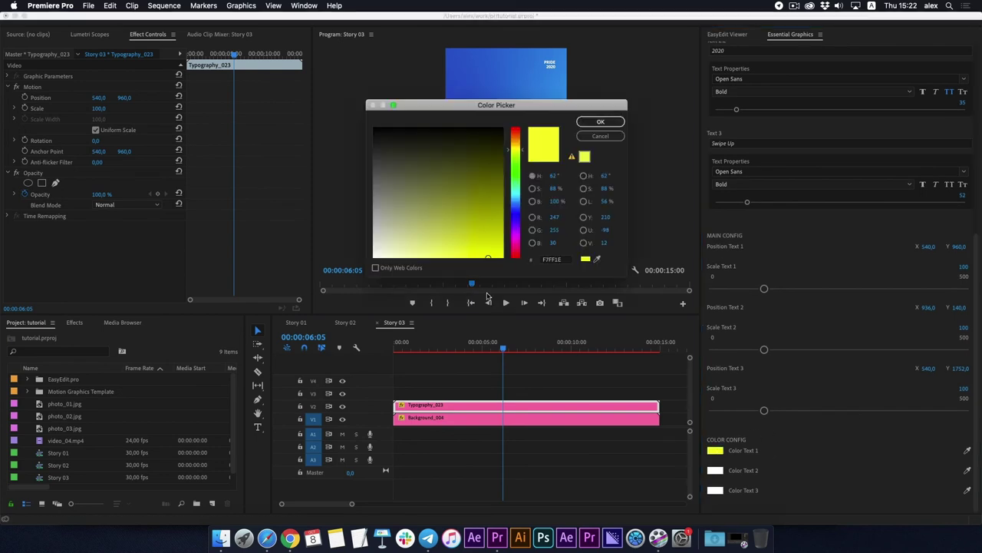
left_click(620, 121)
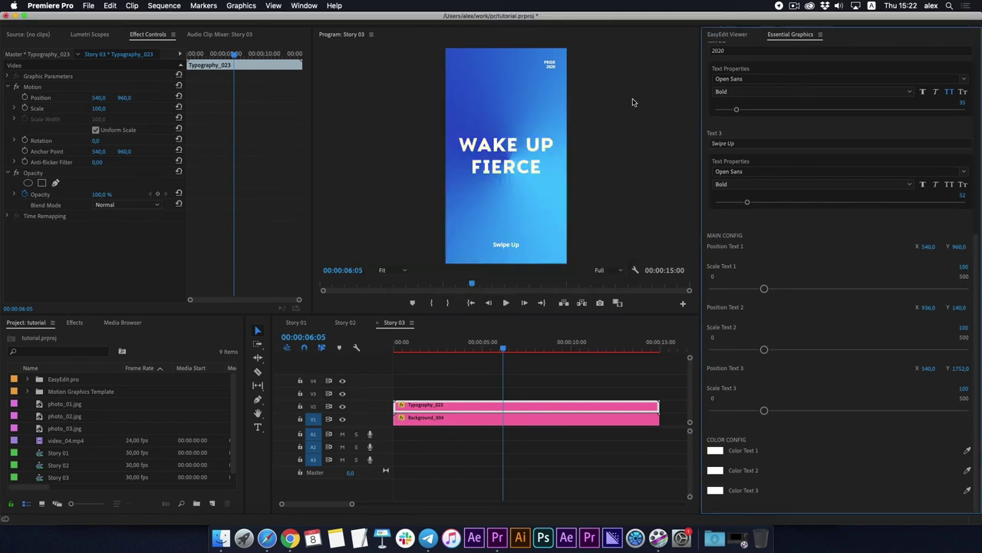
left_click(728, 36)
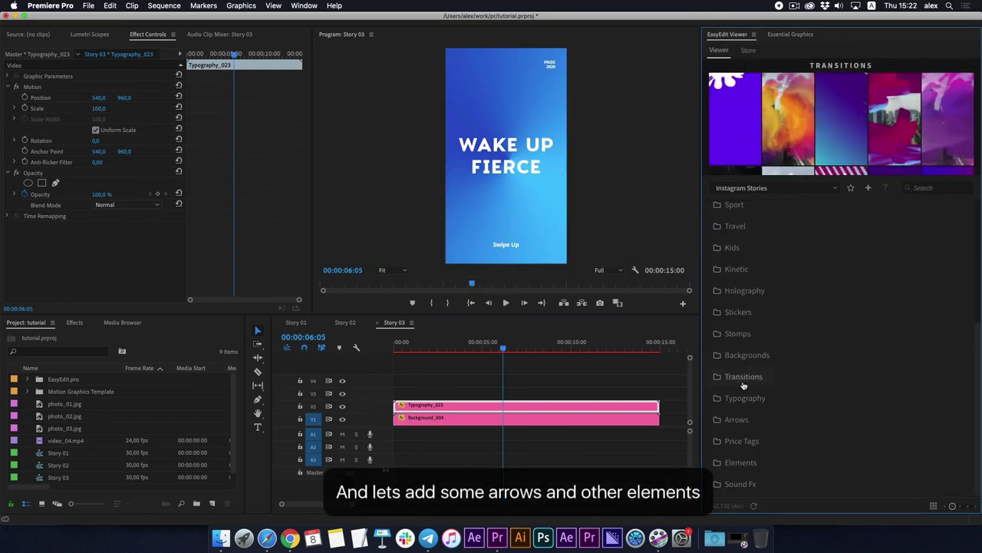
Import the red chevron Arrow 046 from EasyEdit's Arrows folder at the story start.
left_click(737, 421)
left_click(739, 422)
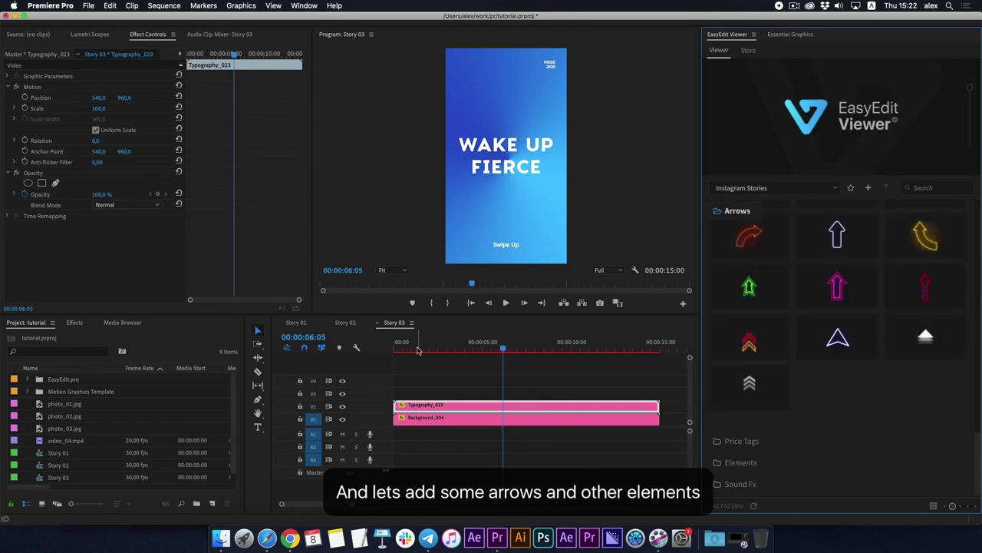
left_click(500, 353)
key("Home")
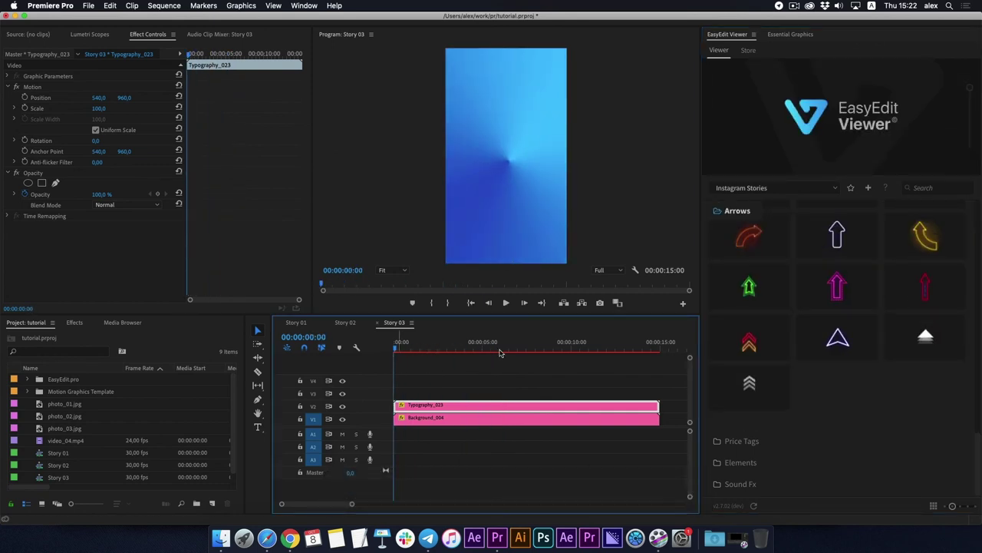
left_click(749, 342)
Move the arrow down beneath the title, with Scale 79 and Hue 140° for green.
left_click_drag(396, 349, 521, 399)
left_click(508, 143)
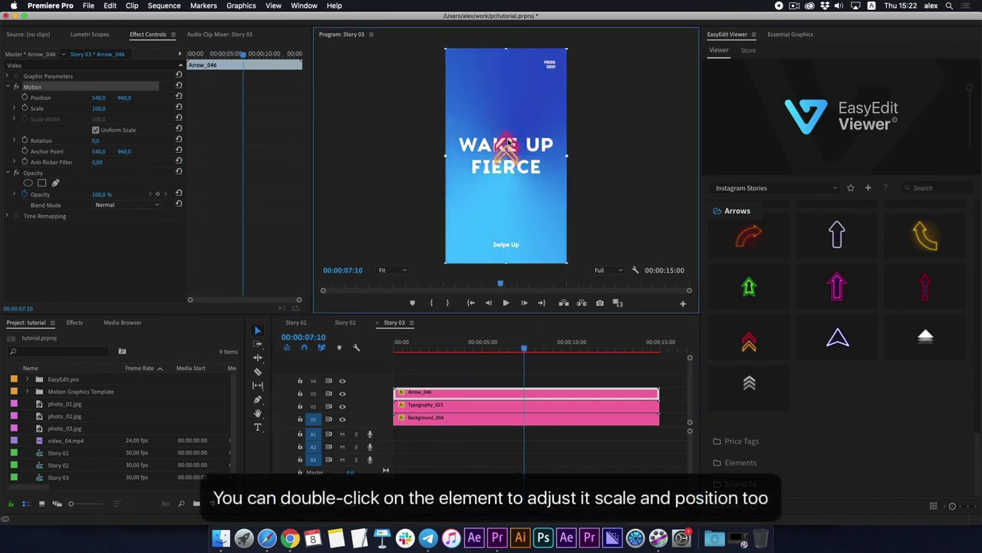
left_click_drag(506, 126, 507, 139)
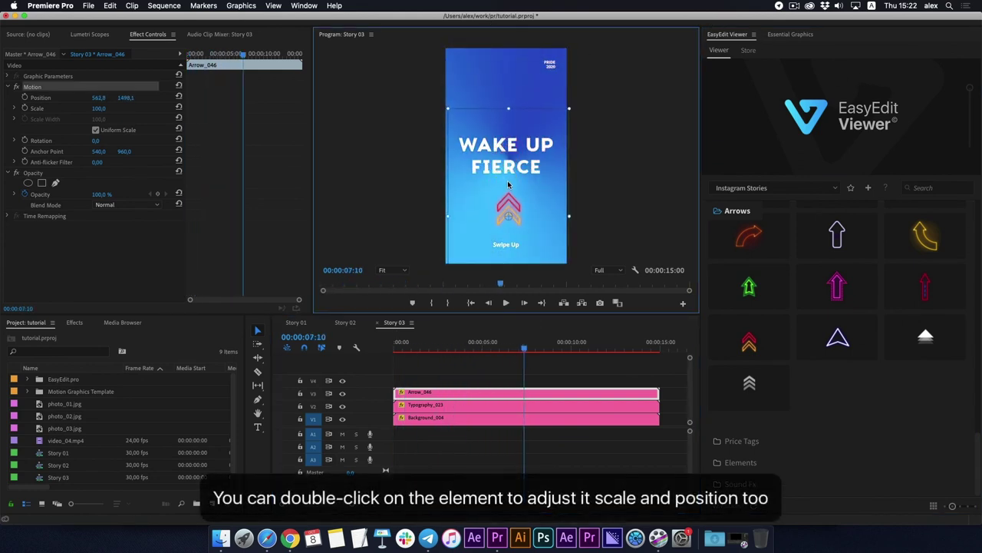
left_click(786, 34)
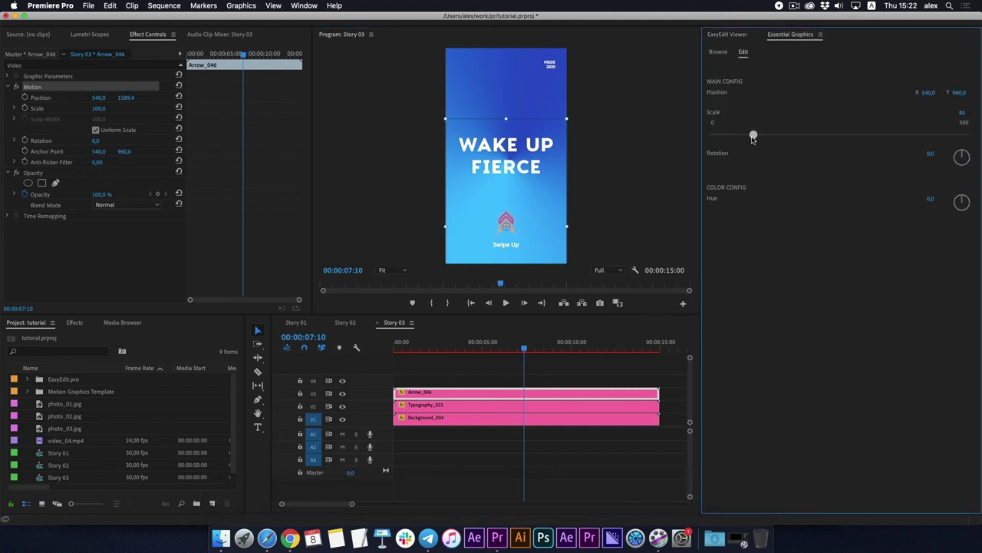
left_click_drag(527, 351, 451, 351)
left_click(516, 192)
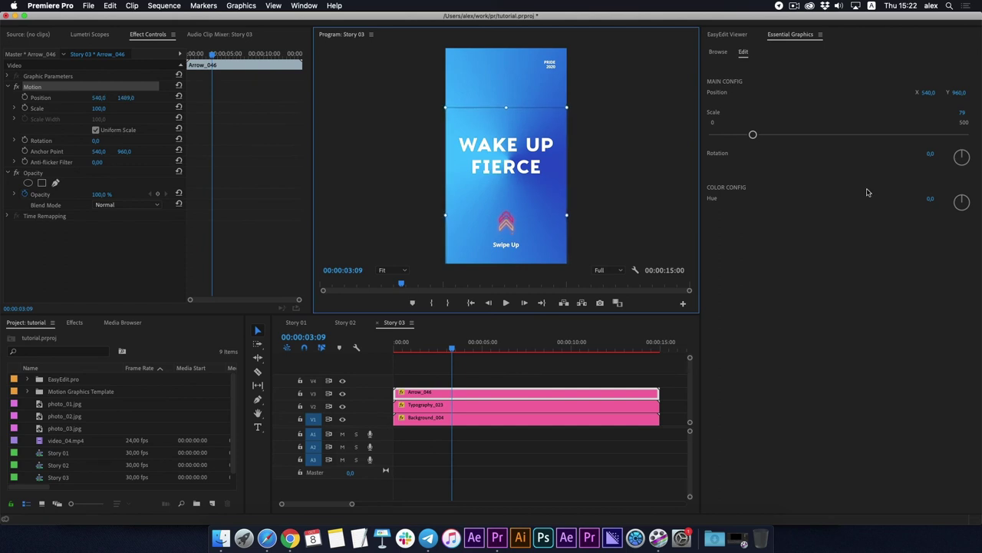
left_click(962, 201)
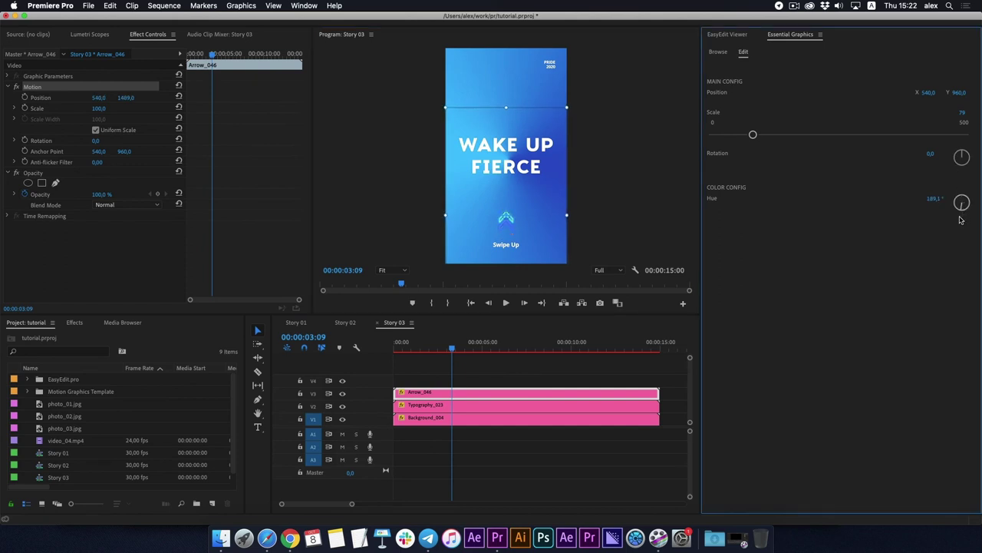
Play Story 03 from the start to check the arrow.
left_click(336, 485)
key("Home")
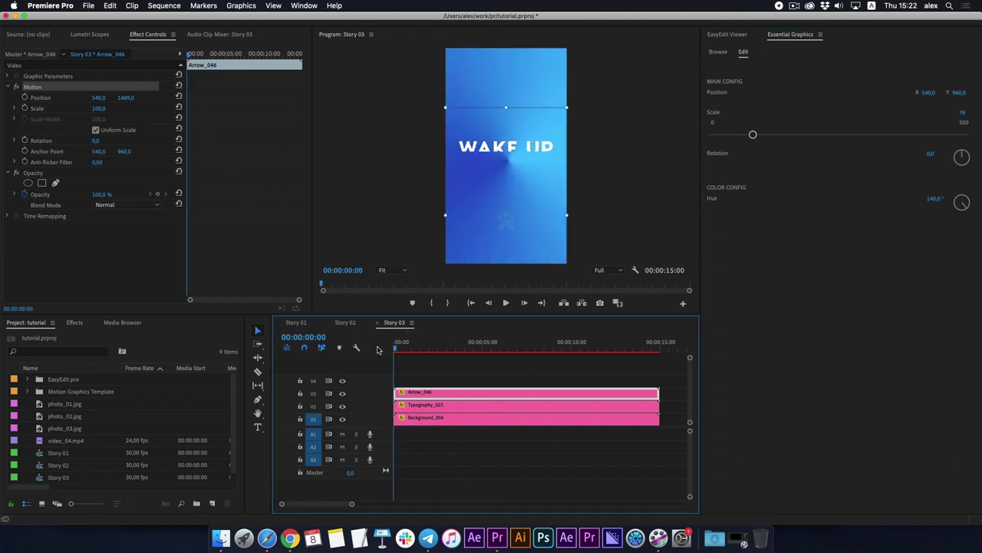
key("space")
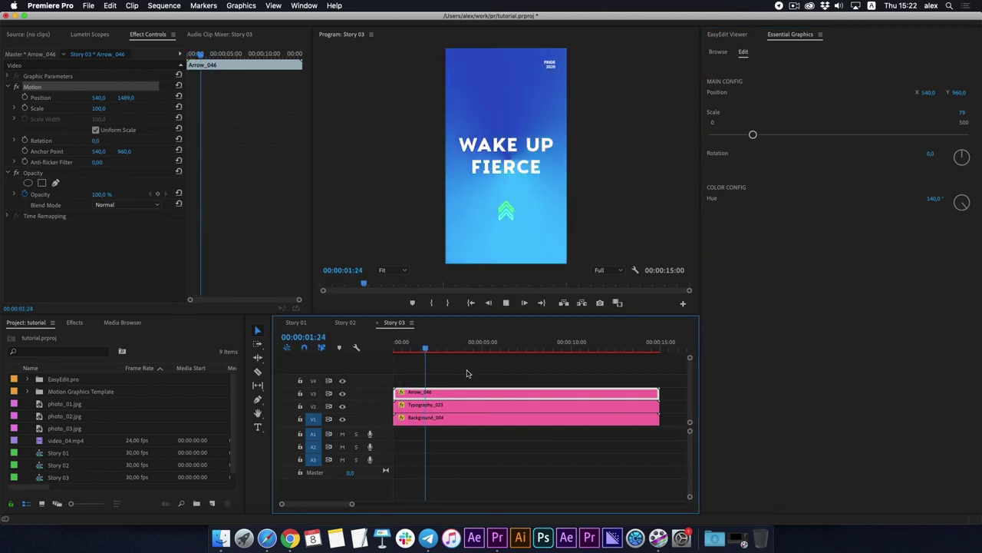
key("space")
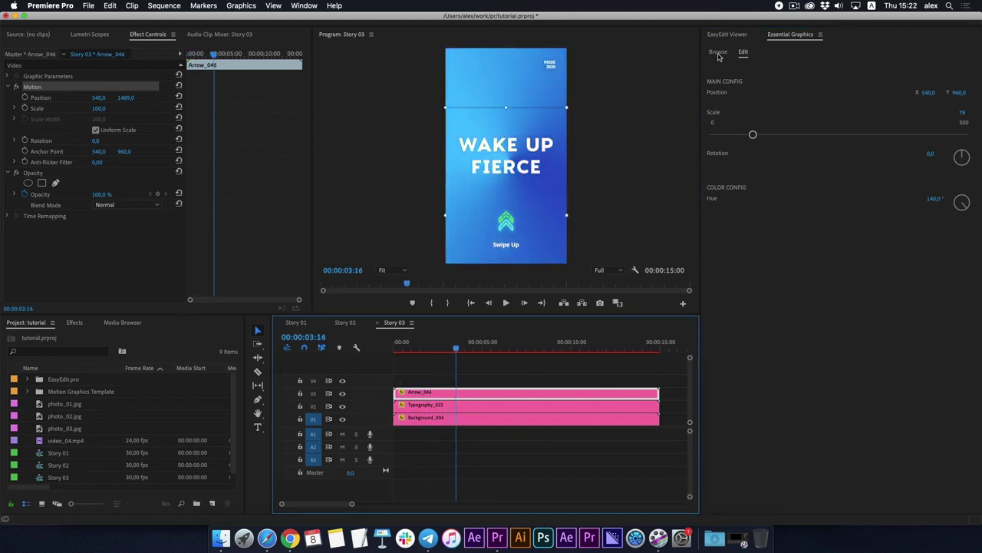
Import the neon crown Element_003 from EasyEdit's Elements folder onto V4.
left_click(727, 33)
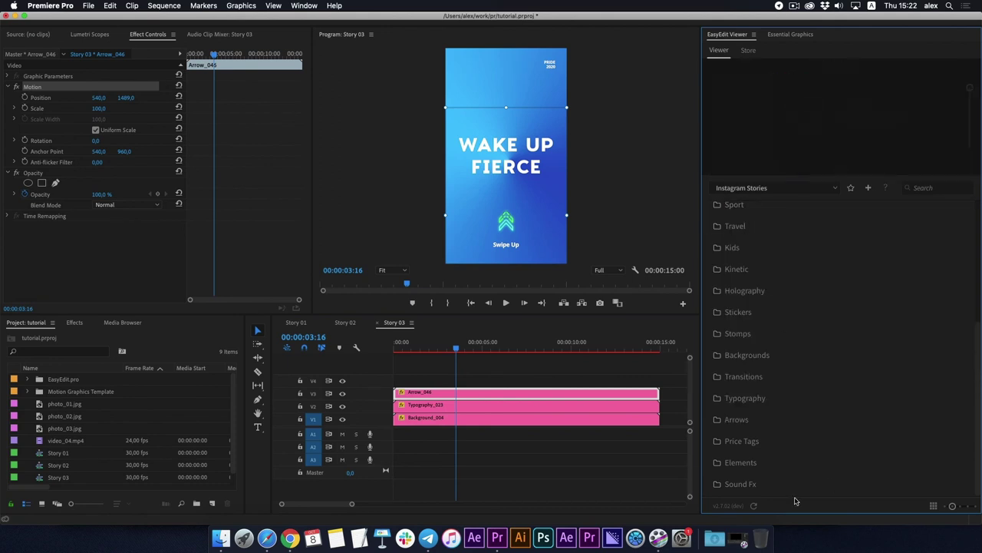
left_click(733, 462)
scroll(854, 348, "up", 3)
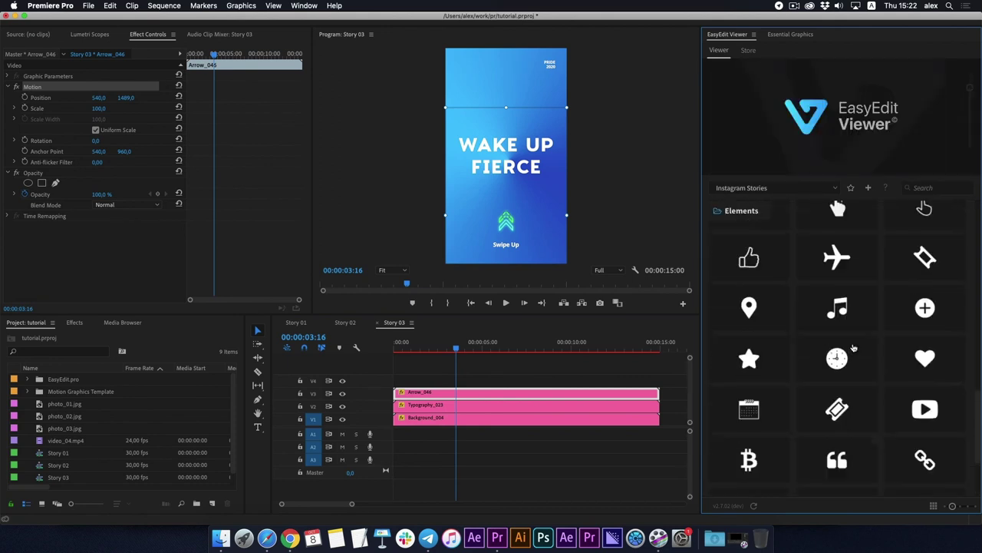
scroll(854, 348, "up", 3)
left_click(396, 345)
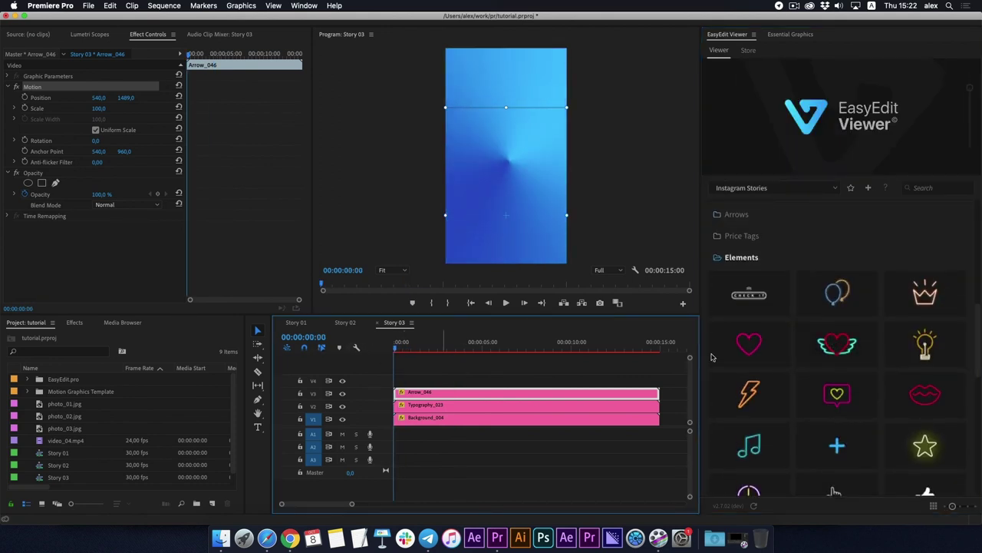
left_click(936, 297)
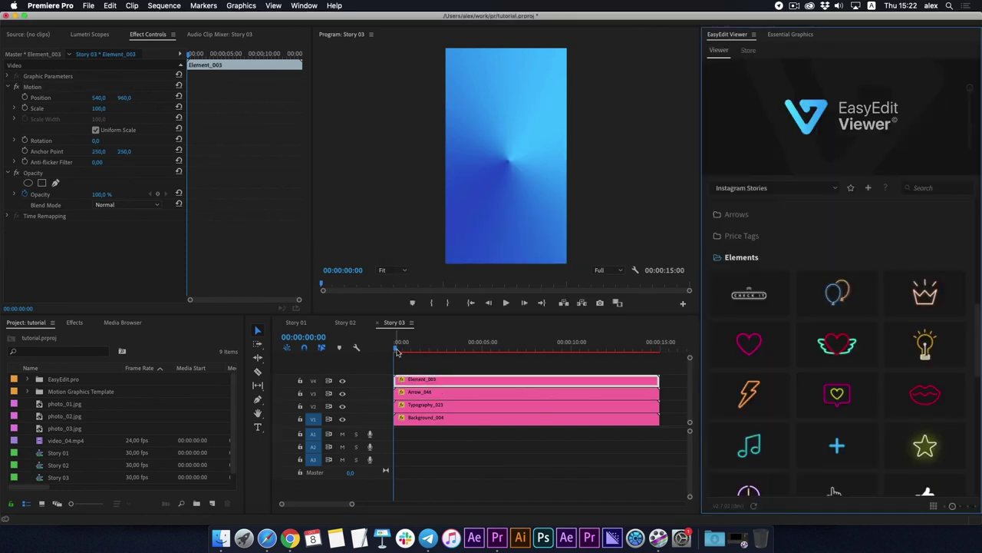
Set the crown's hue to 126.4° and nudge it into place above the title.
left_click(452, 347)
left_click(507, 164)
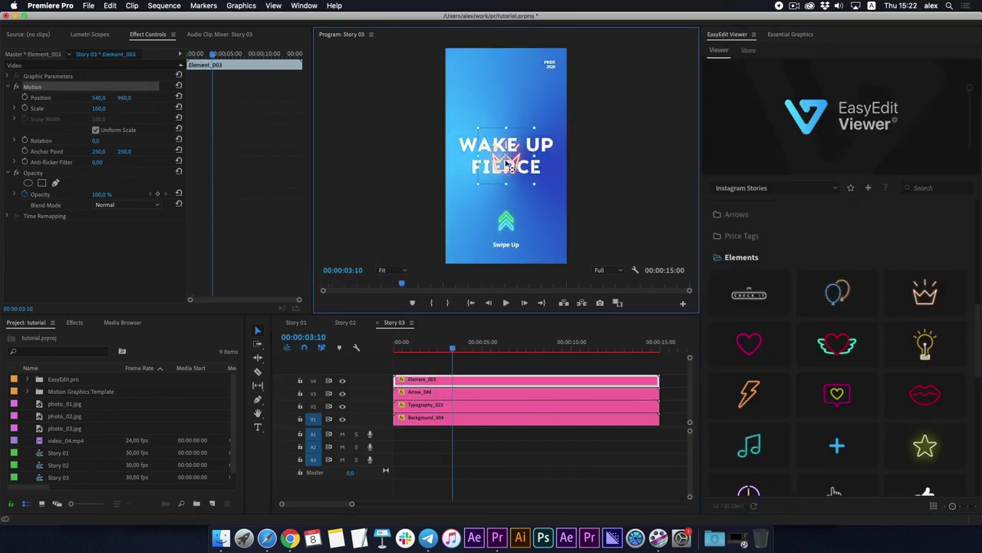
left_click(783, 35)
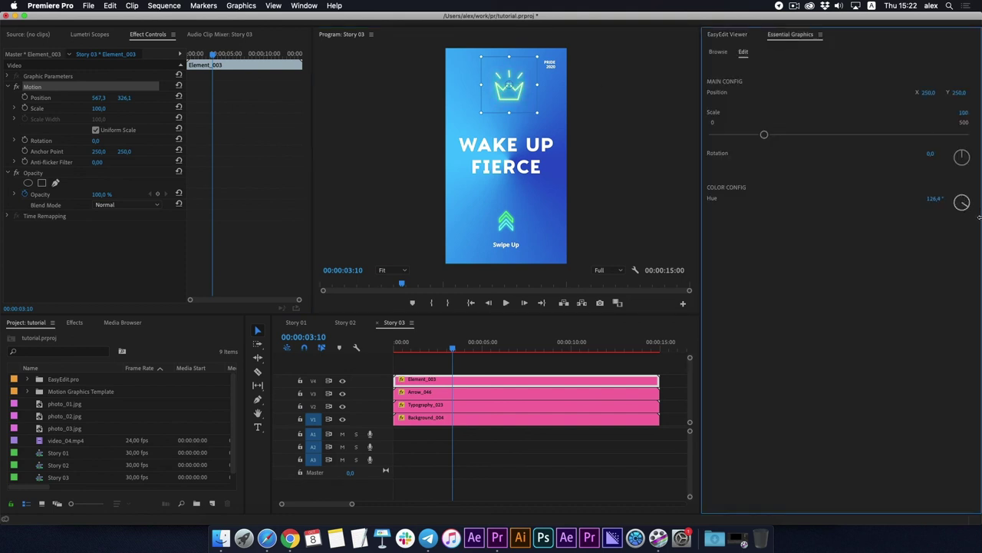
left_click_drag(504, 96, 502, 98)
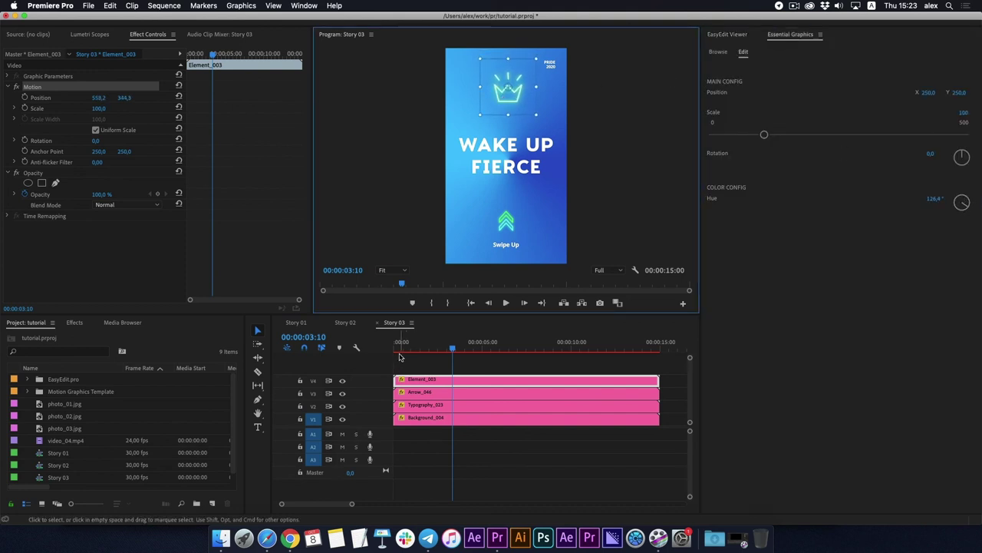
left_click(726, 34)
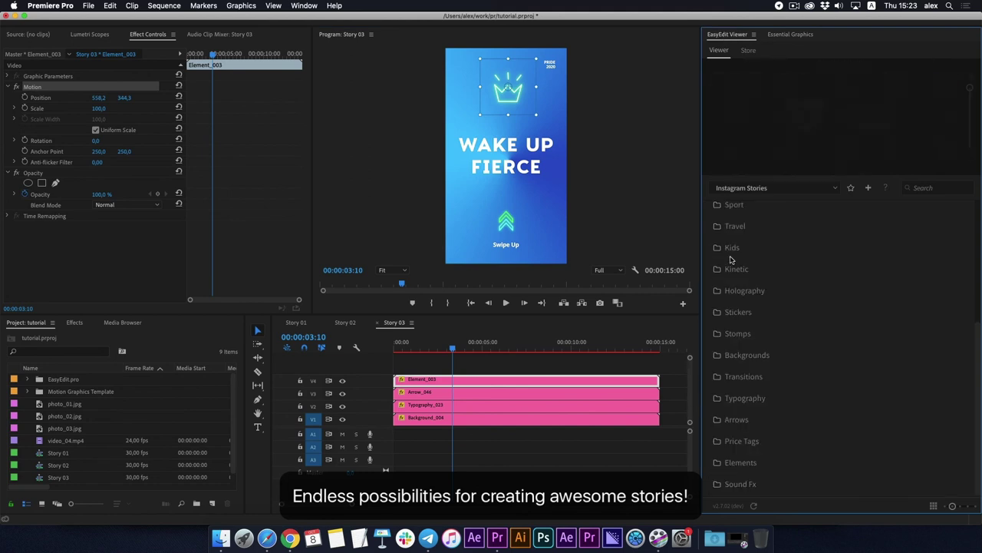
Play Story 03 from the start with the crown, WAKE UP FIERCE title and arrow.
left_click(528, 447)
key("Home")
key("space")
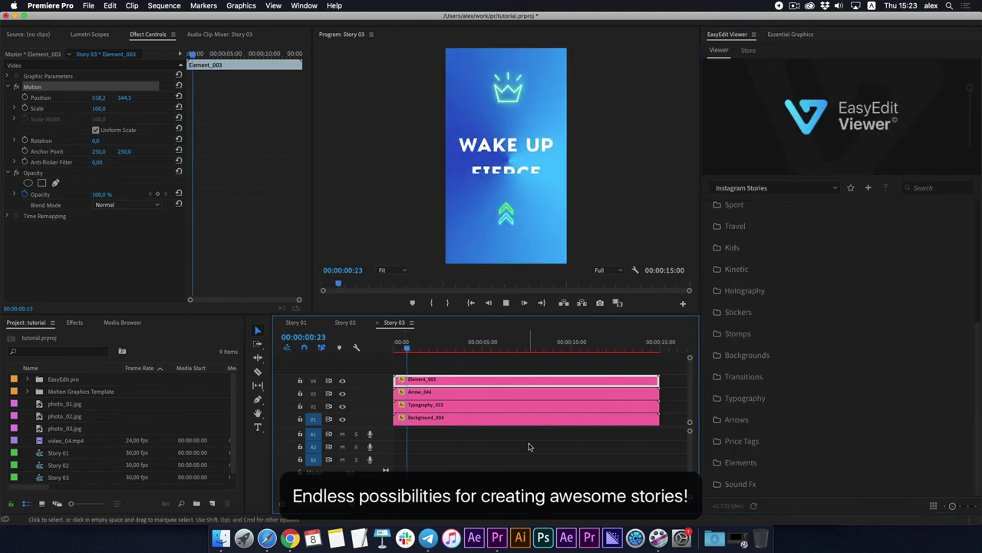